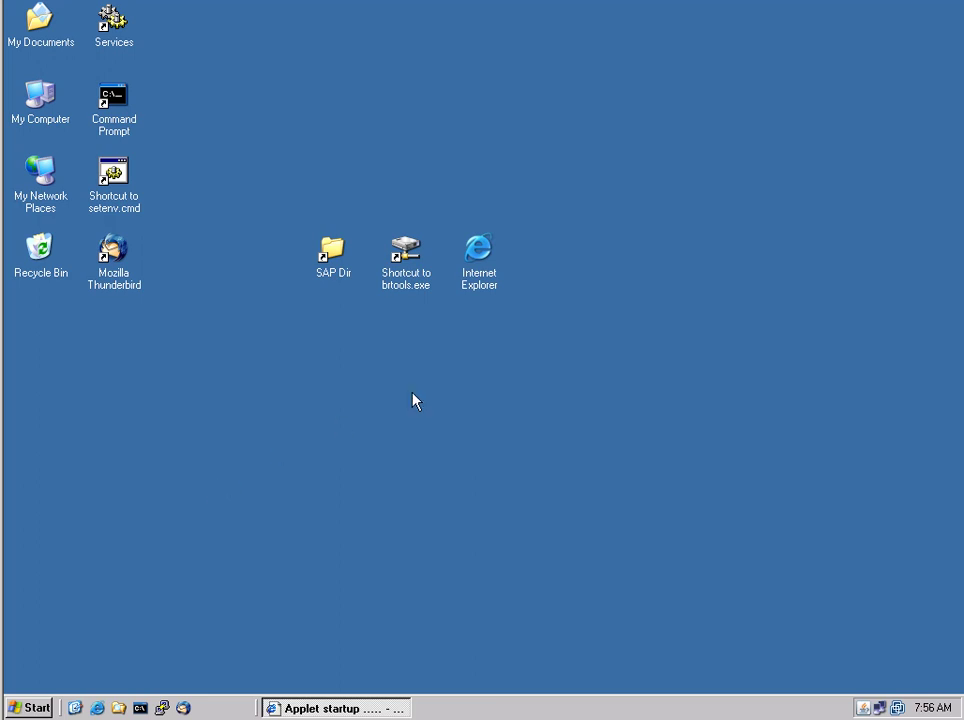
click(487, 263)
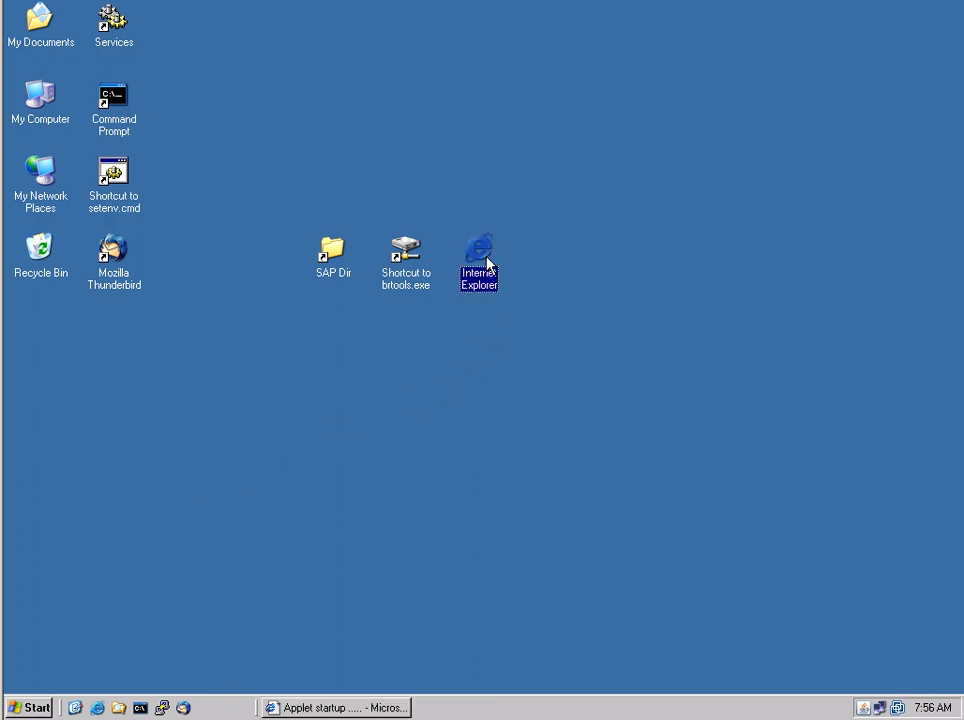
double_click(487, 263)
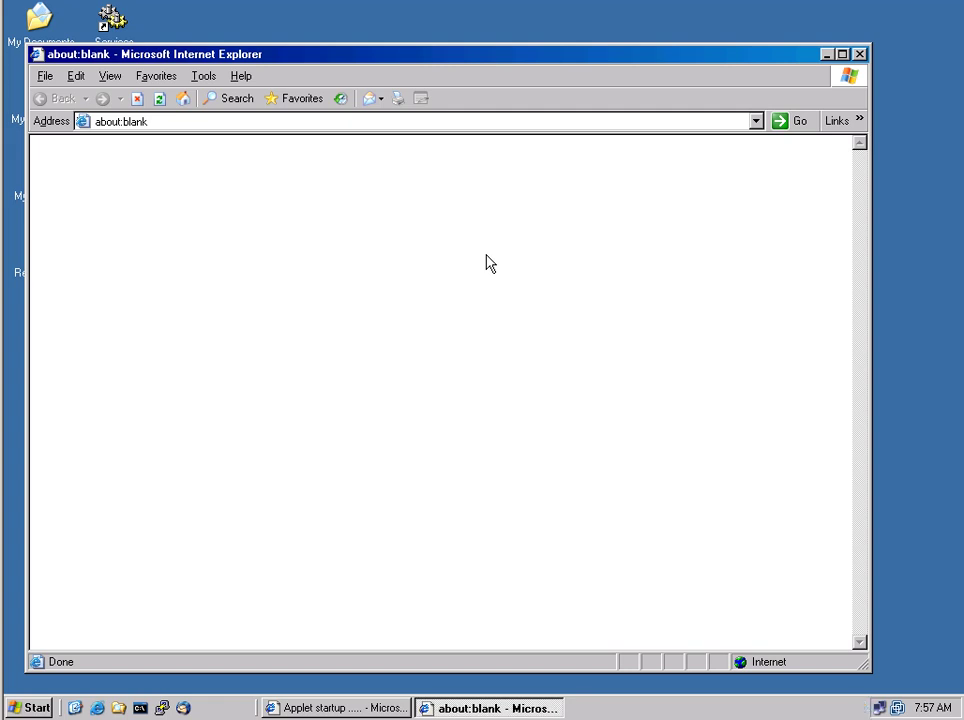
click(756, 122)
Load the rangoonvm2 logon page and log on as ADMIN with the administrator password
click(212, 144)
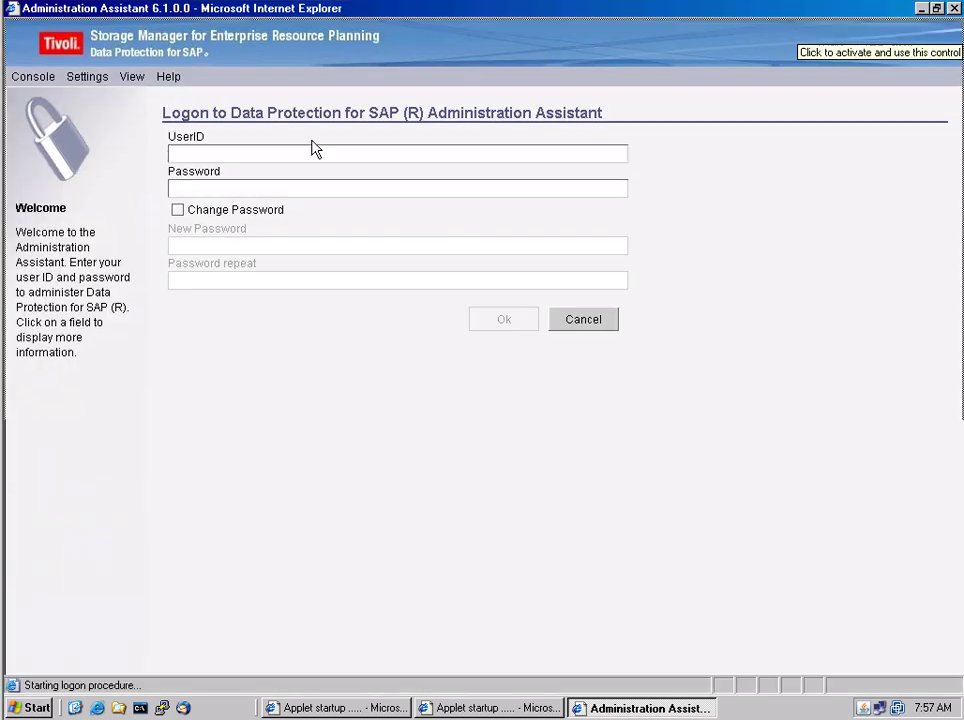
click(219, 155)
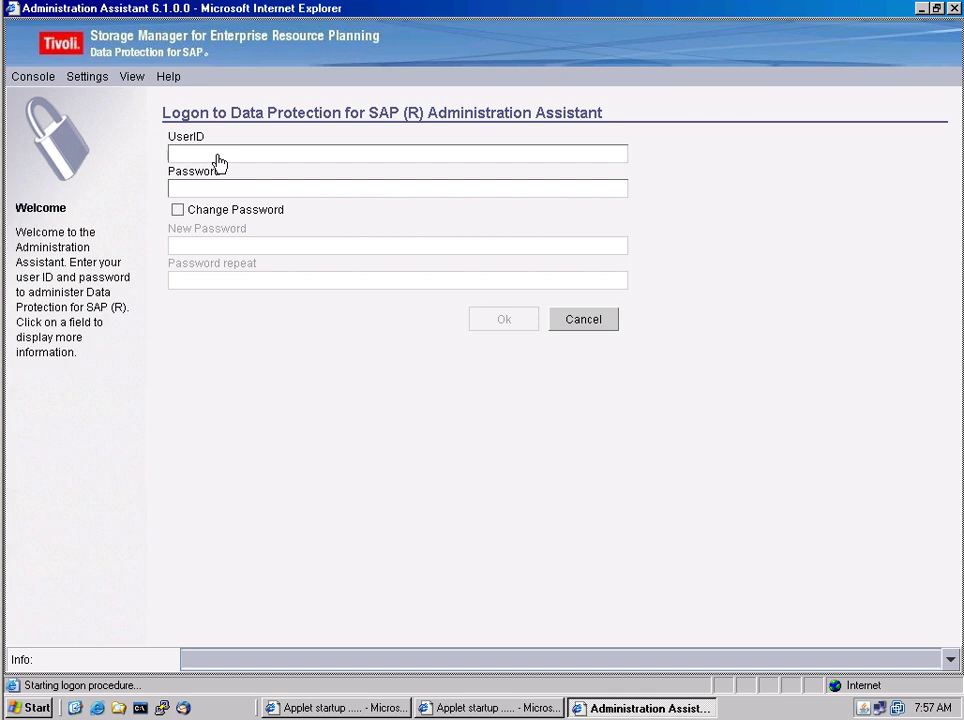
text(ADMIN)
click(189, 190)
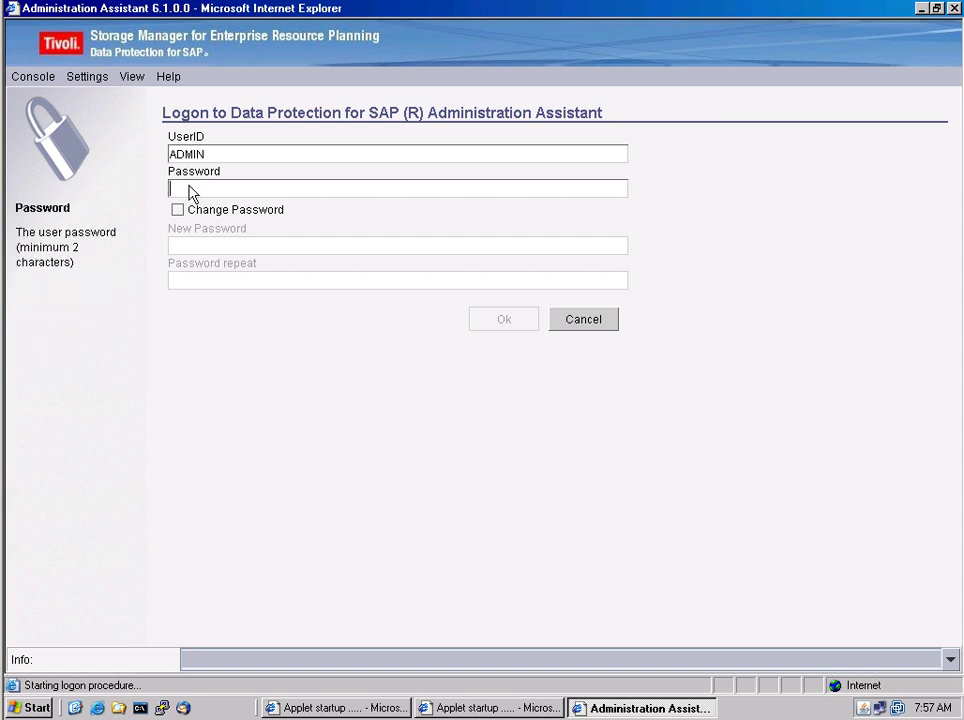
text(admin)
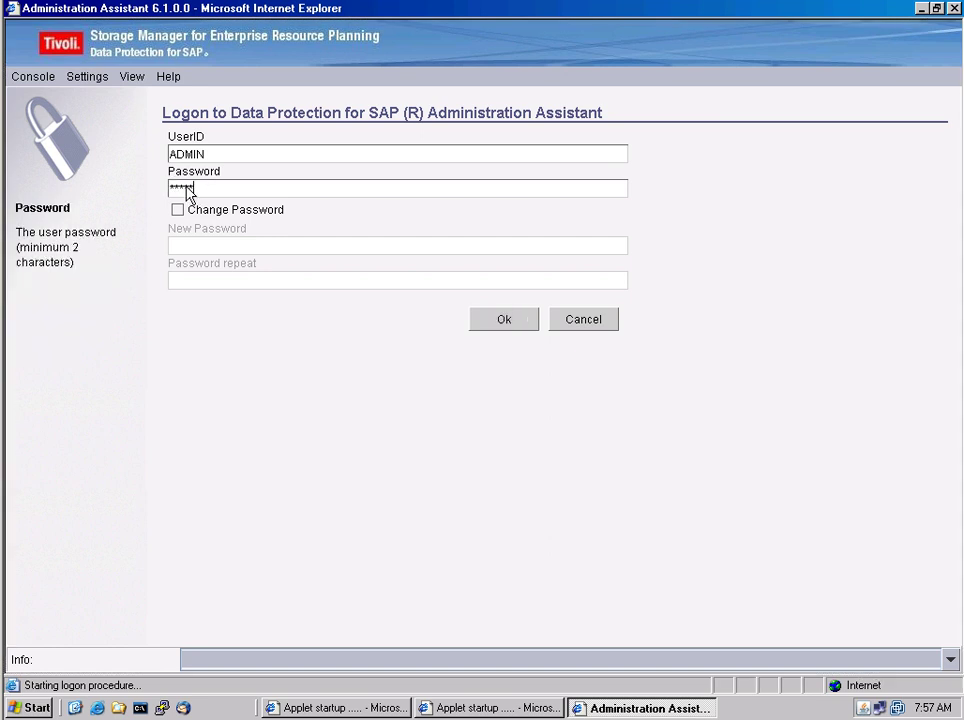
click(503, 320)
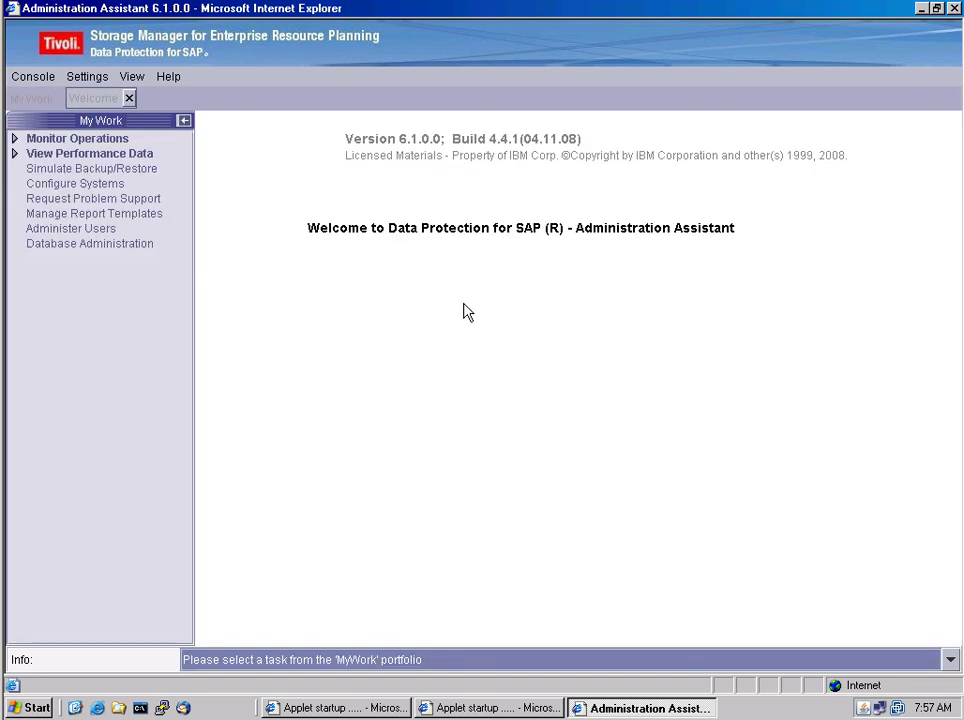
Expand the Monitor Operations tasks in My Work, then minimize the Administration Assistant
click(14, 139)
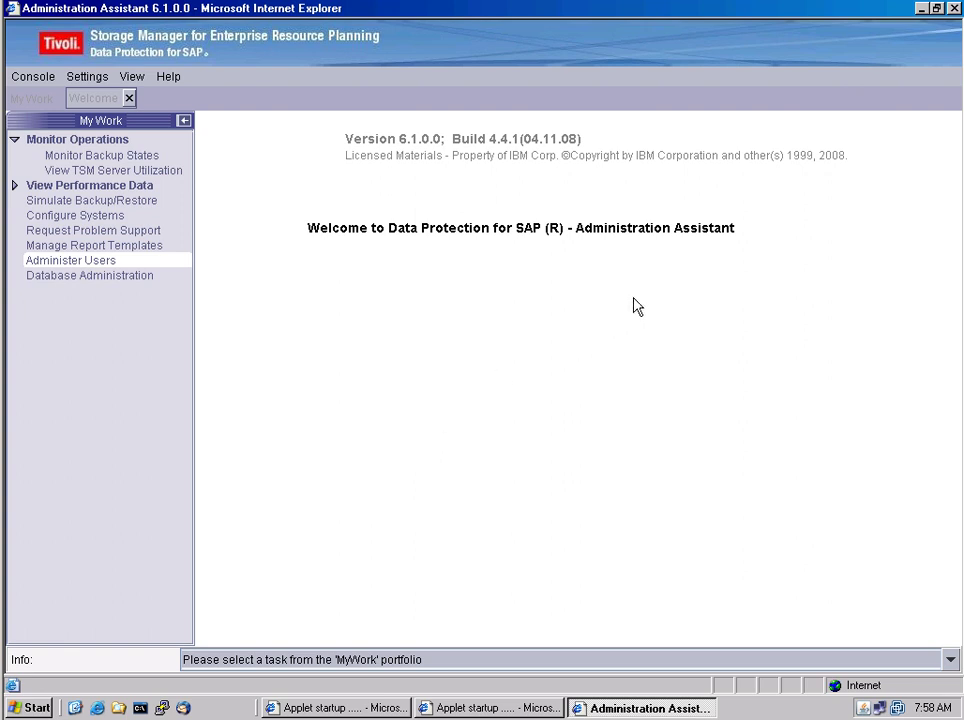
click(920, 10)
Launch BRTools and choose Backup and database copy (4), then Database backup (1)
click(826, 56)
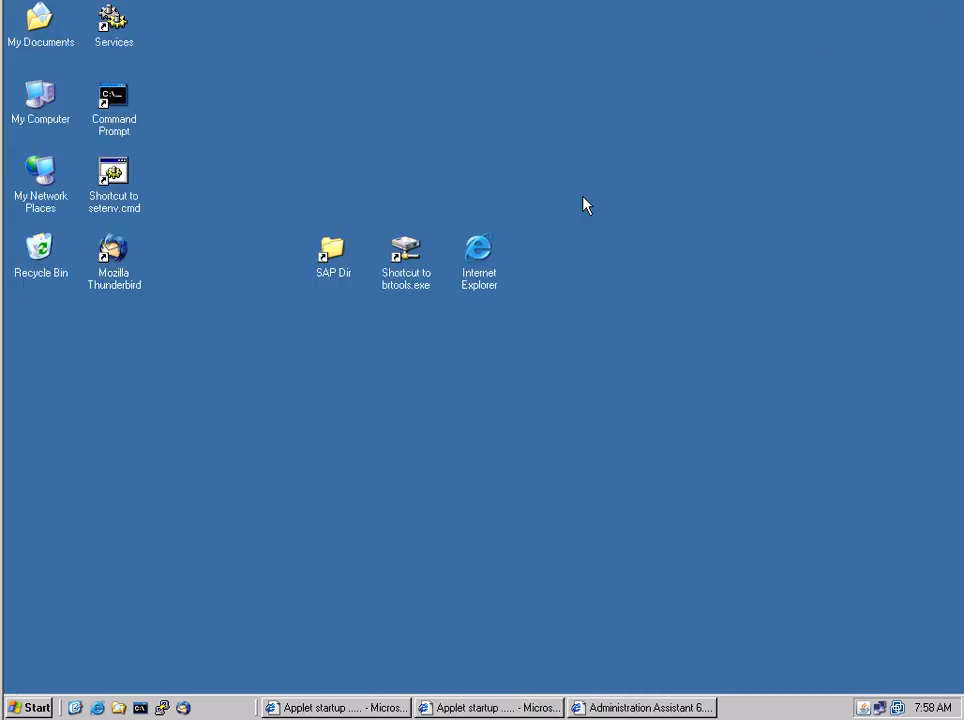
double_click(407, 250)
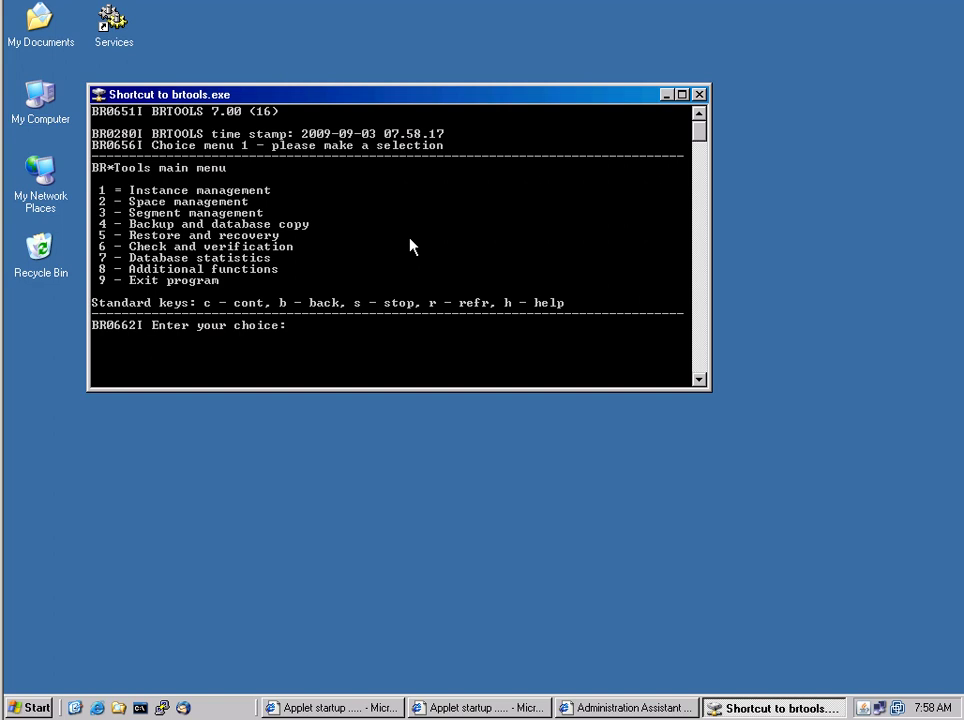
text(4)
key(Return)
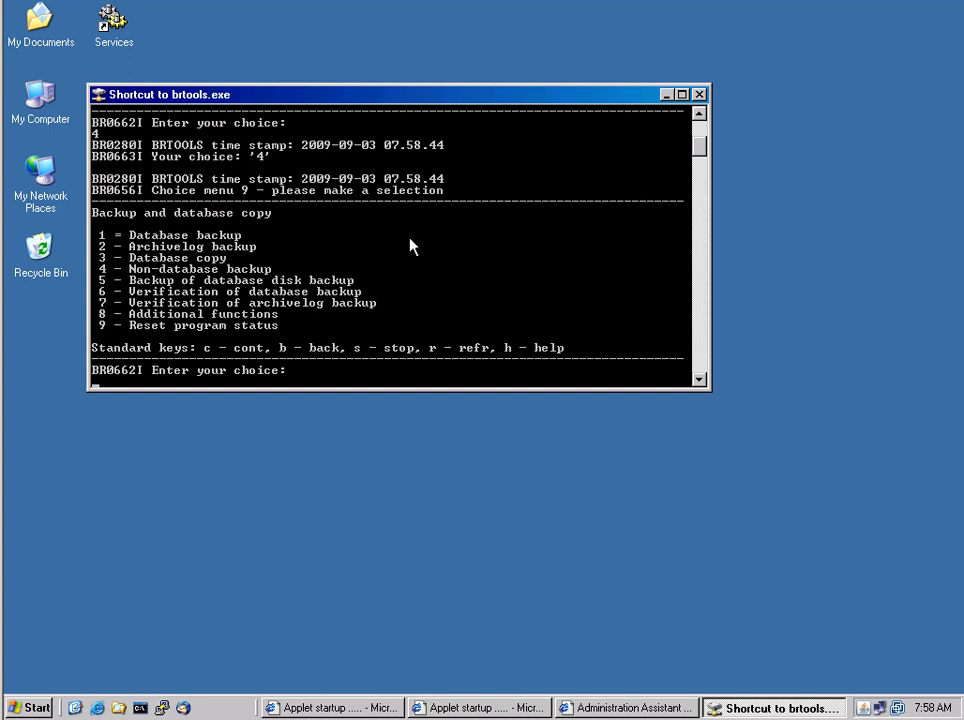
text(1)
key(Return)
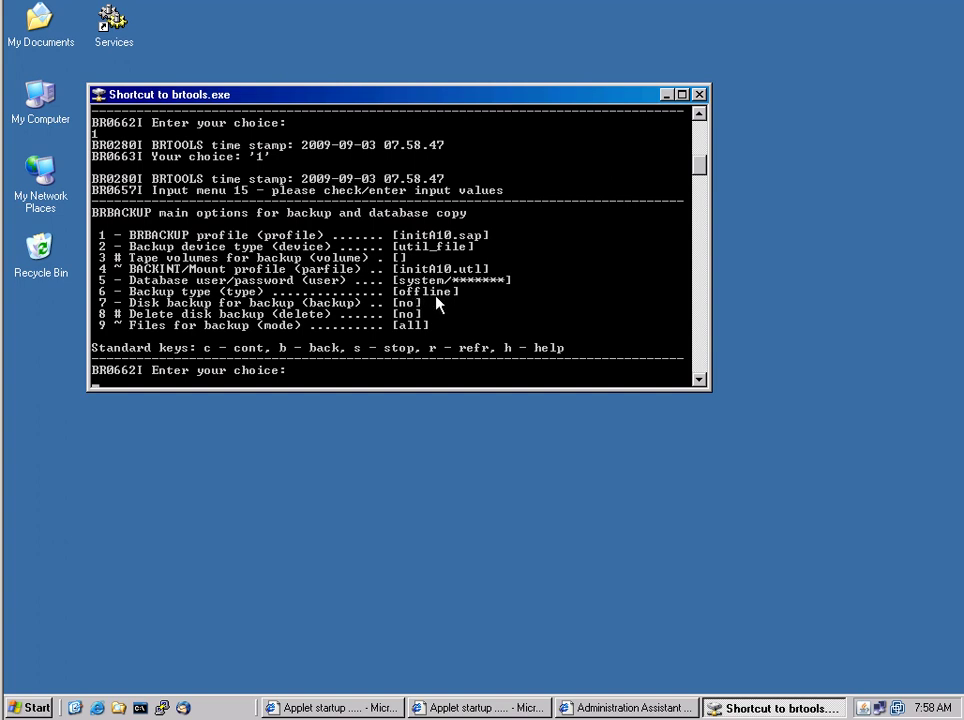
Change the BRBACKUP backup type from offline to online and continue to the additional options
text(6)
key(Return)
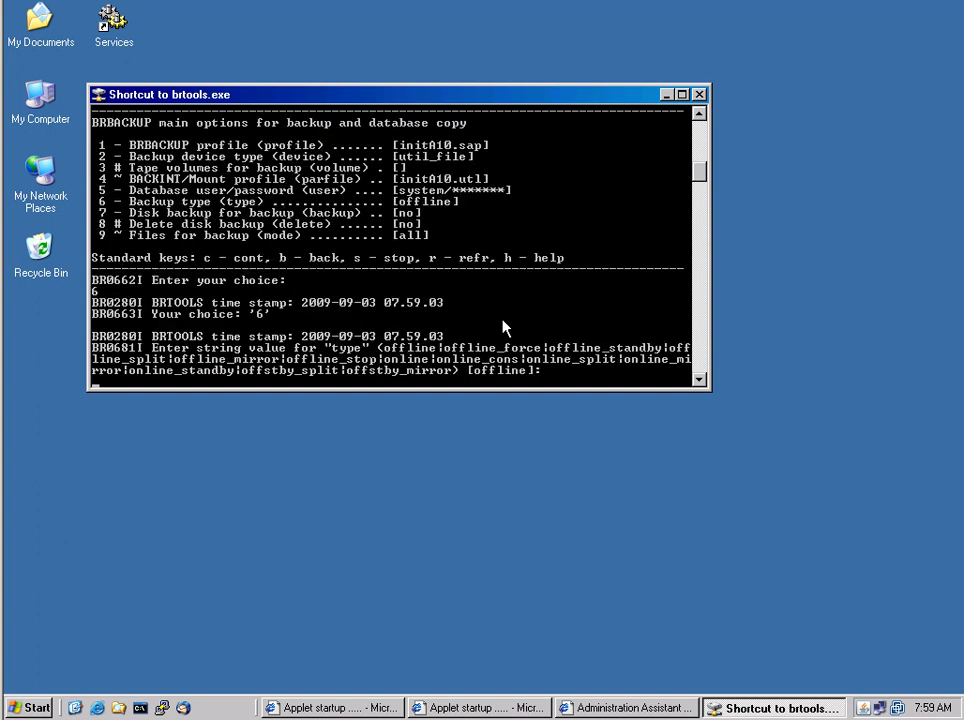
text(online)
key(Return)
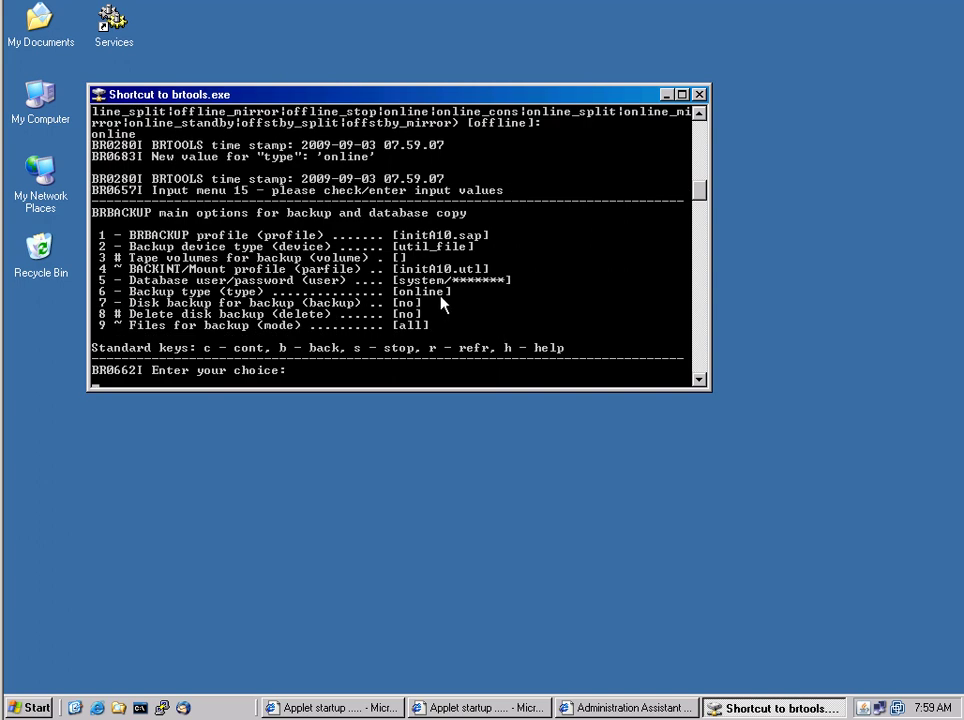
text(c)
key(Return)
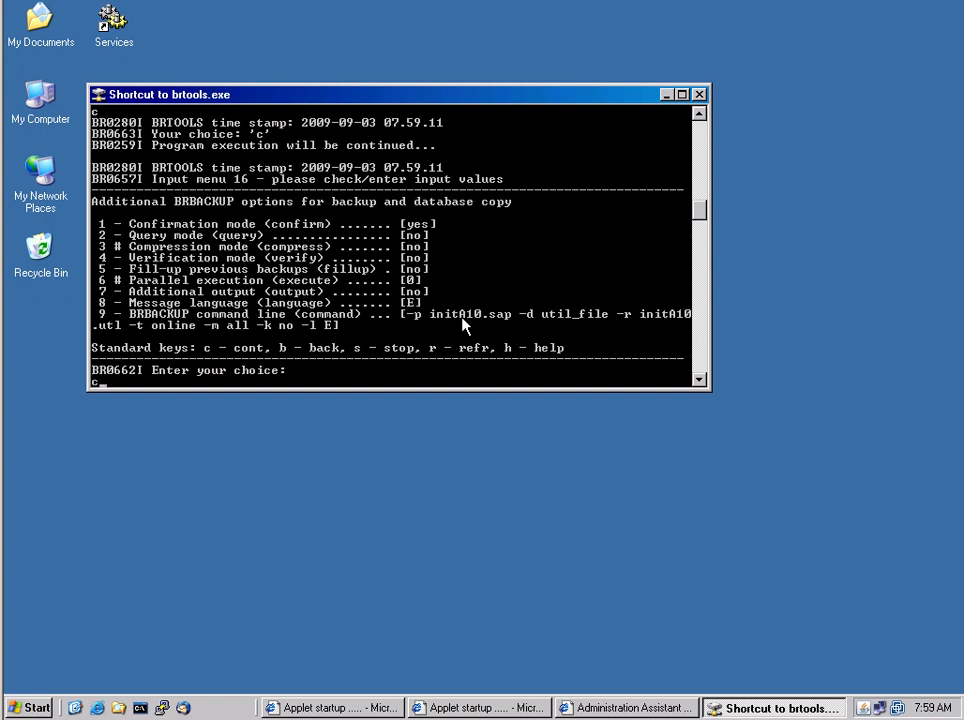
Accept the backup options and confirm starting BRBACKUP for all 21 files
text(c)
key(Return)
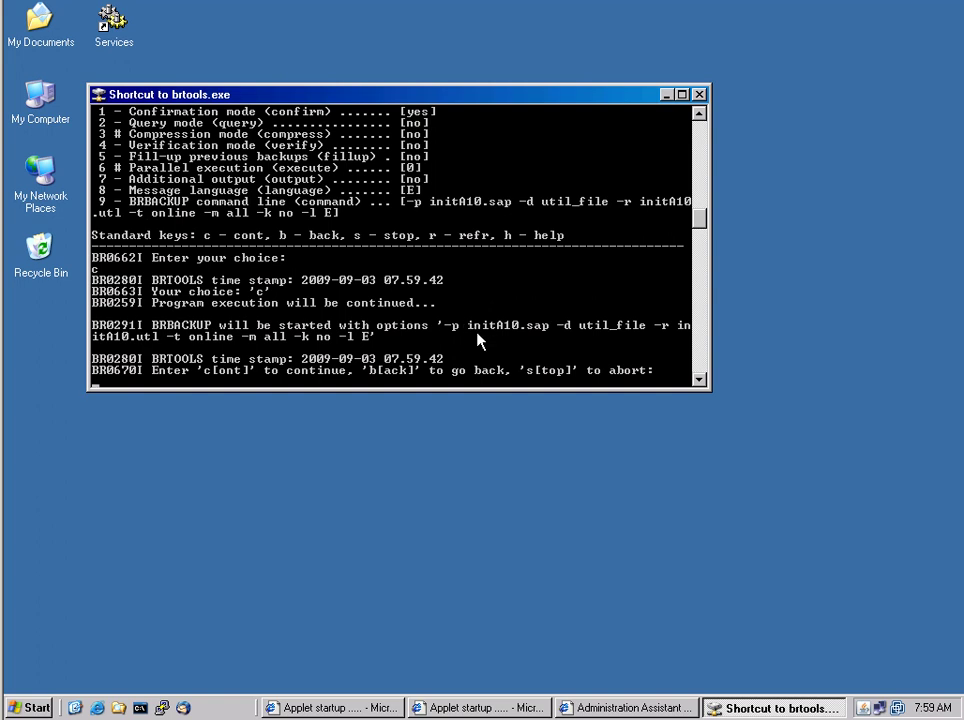
text(c)
key(Return)
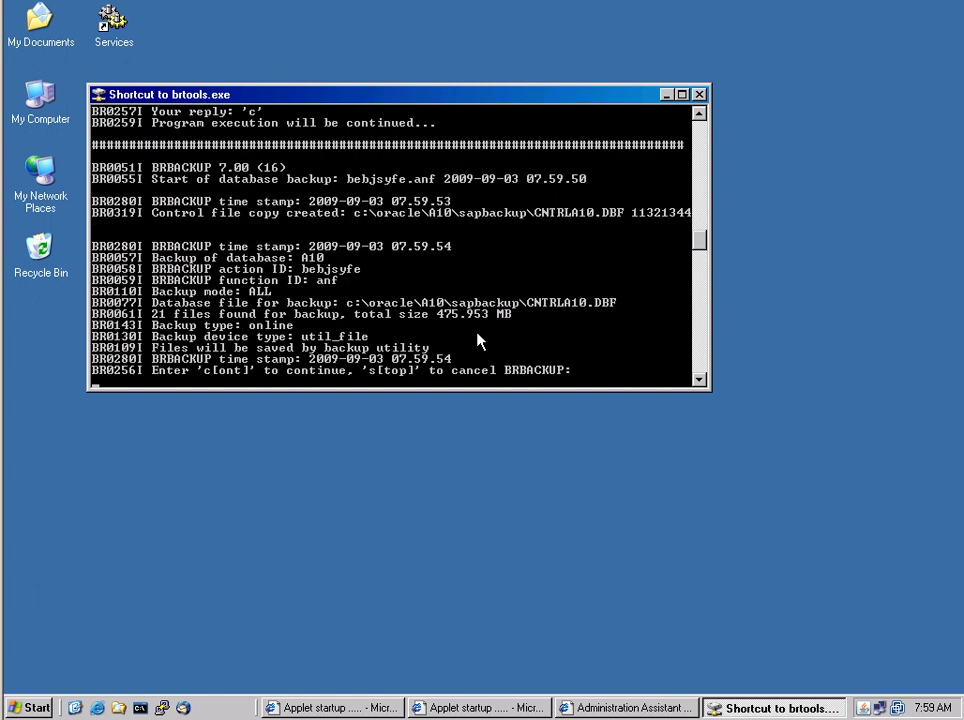
text(c)
key(Return)
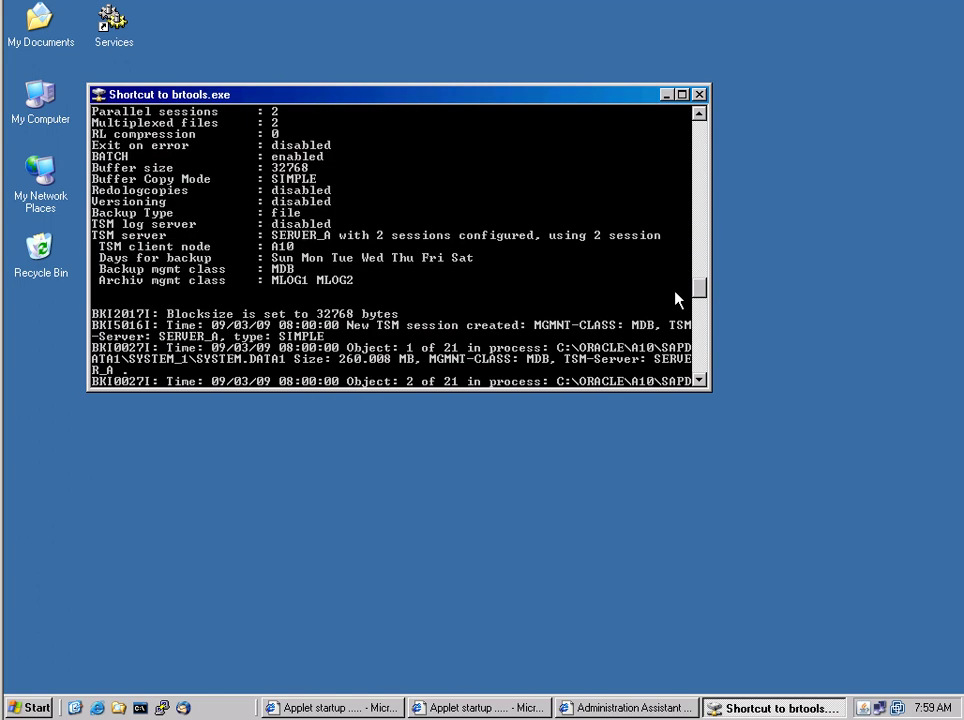
Scroll through the BRBACKUP console output to follow the backup progress
drag(702, 296, 703, 209)
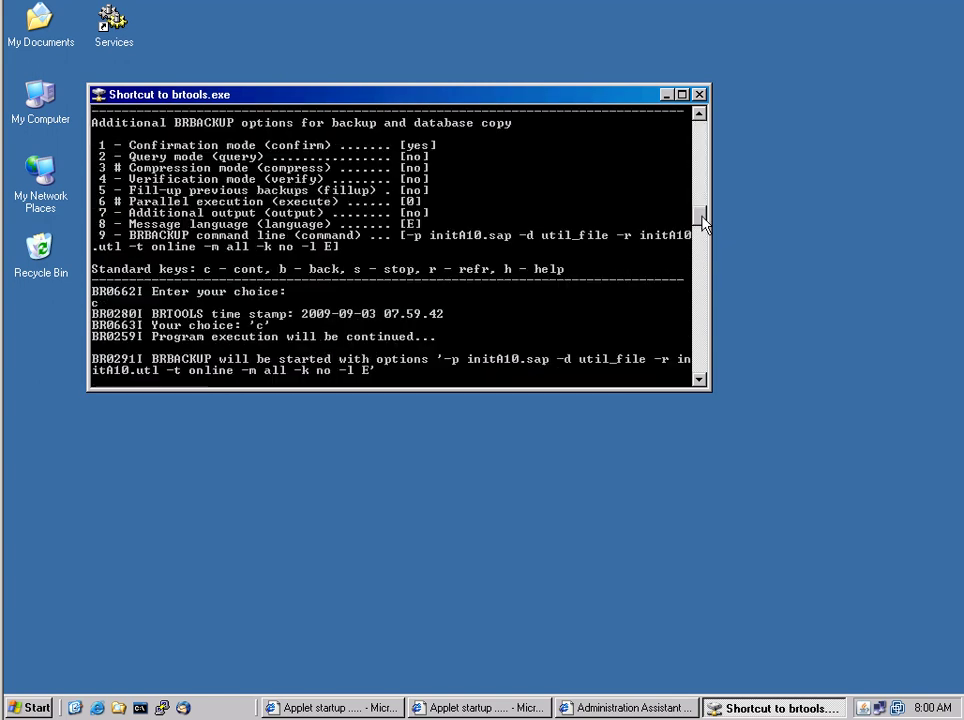
click(701, 274)
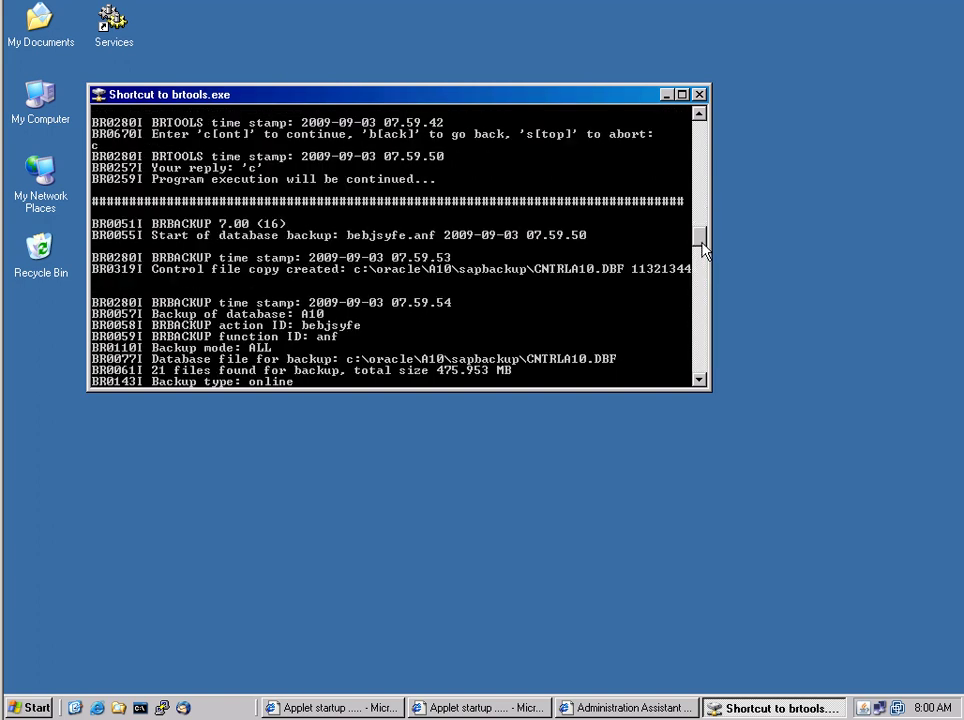
drag(701, 242, 701, 273)
scroll(392, 224, up, 10)
scroll(699, 237, up, 1)
drag(699, 237, 700, 183)
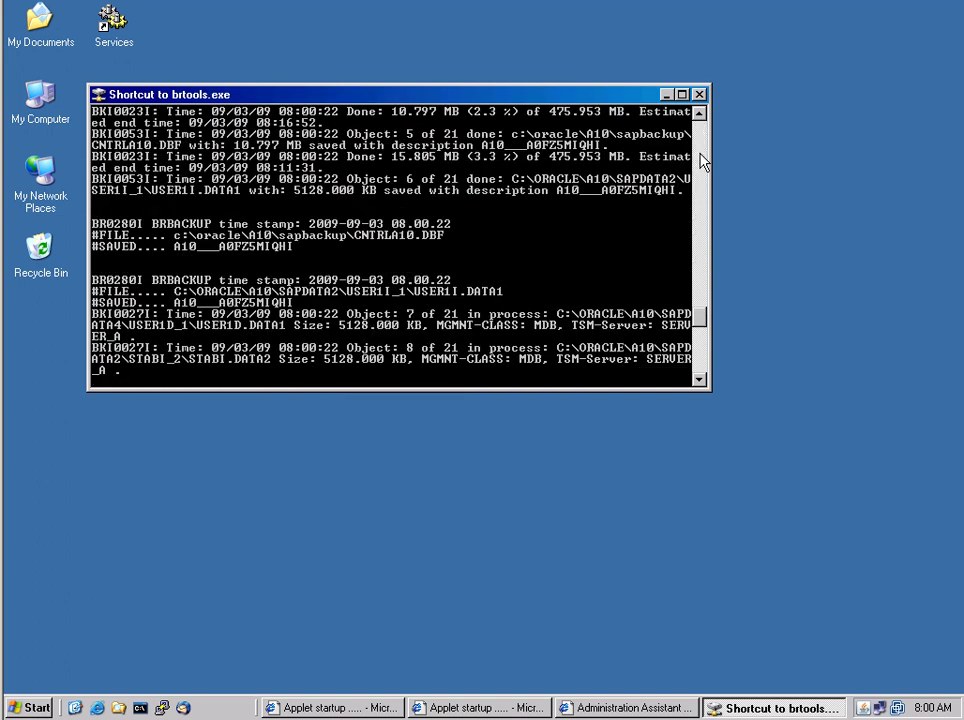
Bring back the Administration Assistant and select system A10 under View Real Time Data
click(619, 708)
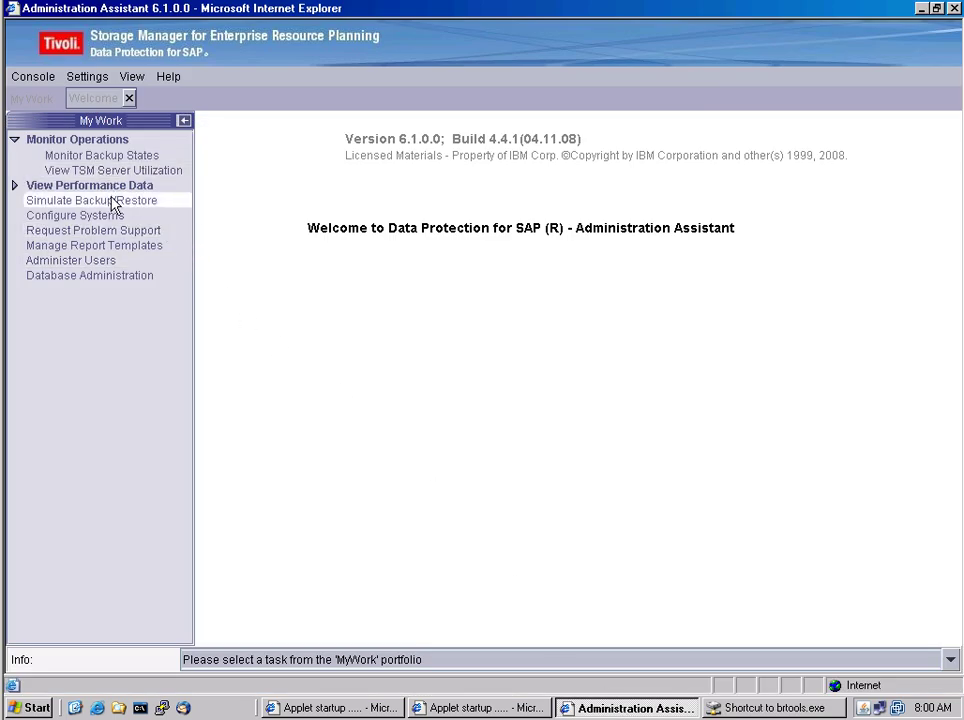
click(13, 188)
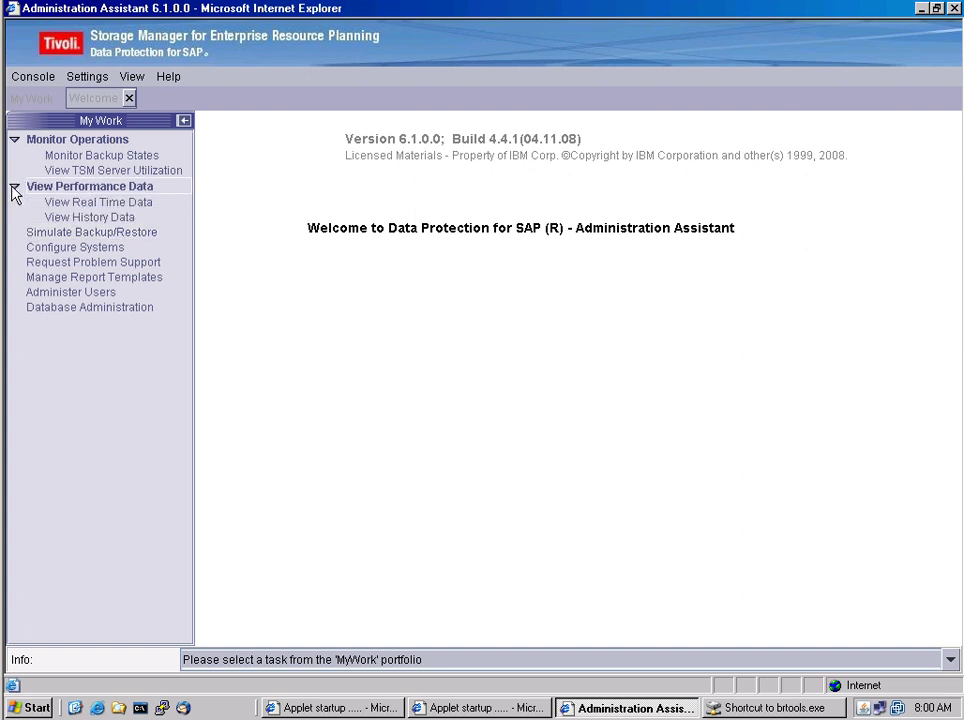
click(108, 203)
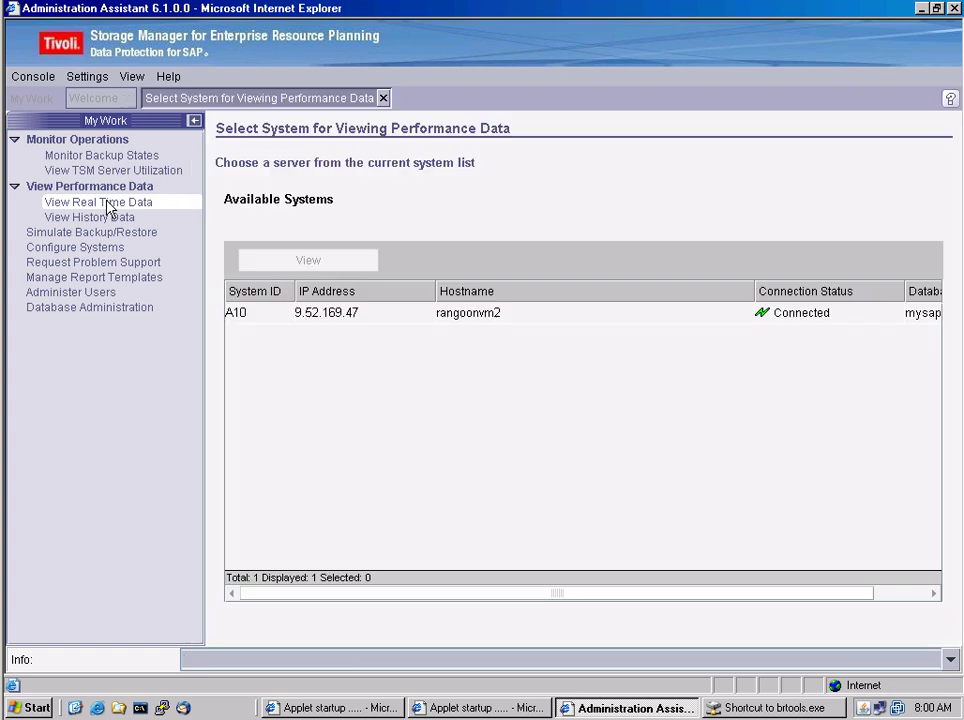
click(242, 316)
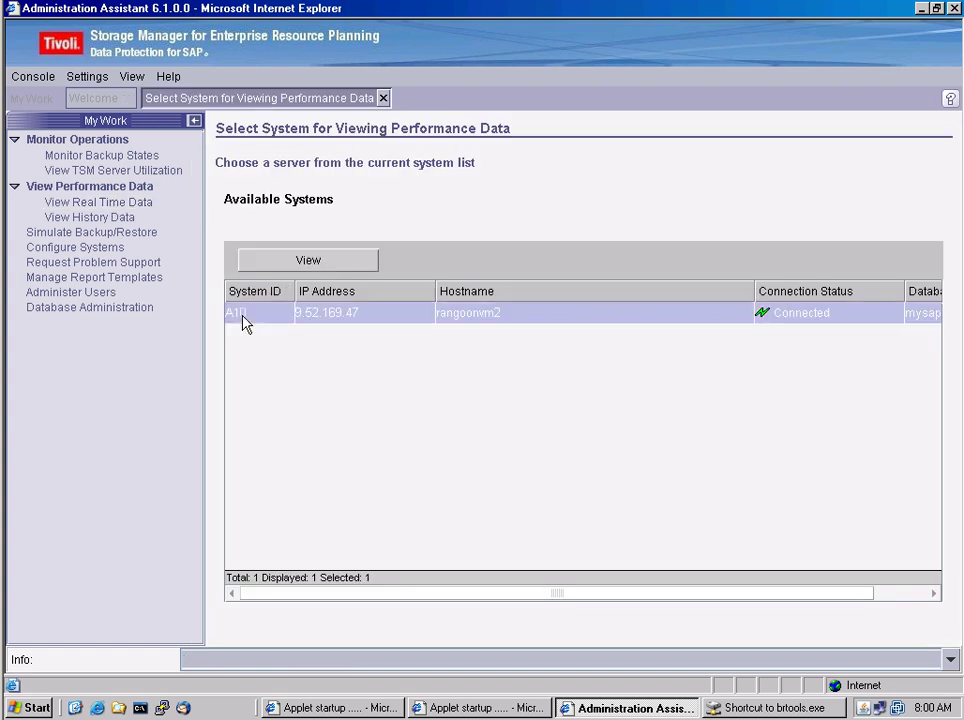
Open the real-time performance view for system A10
click(335, 268)
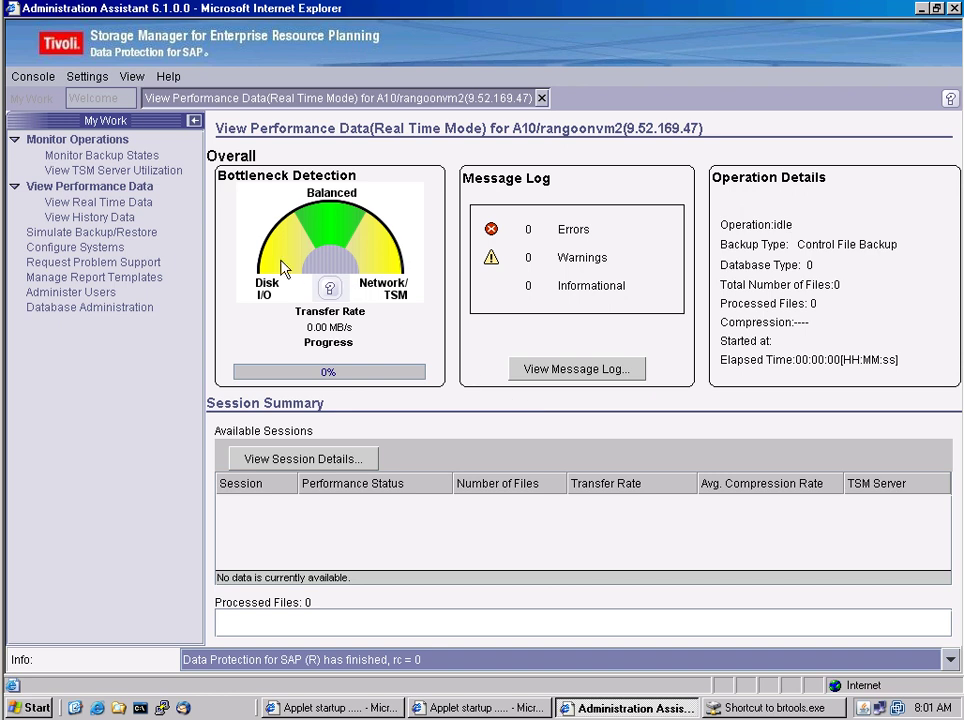
List A10's past backup runs and select the Sep 3, 8:00:00 AM full online backup
click(127, 226)
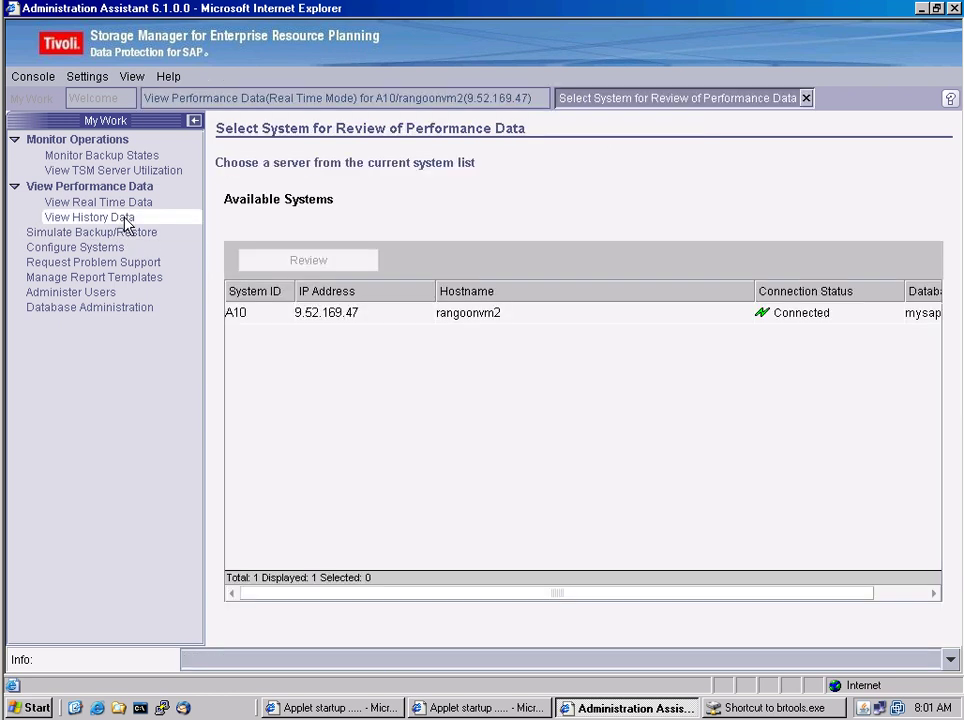
click(250, 314)
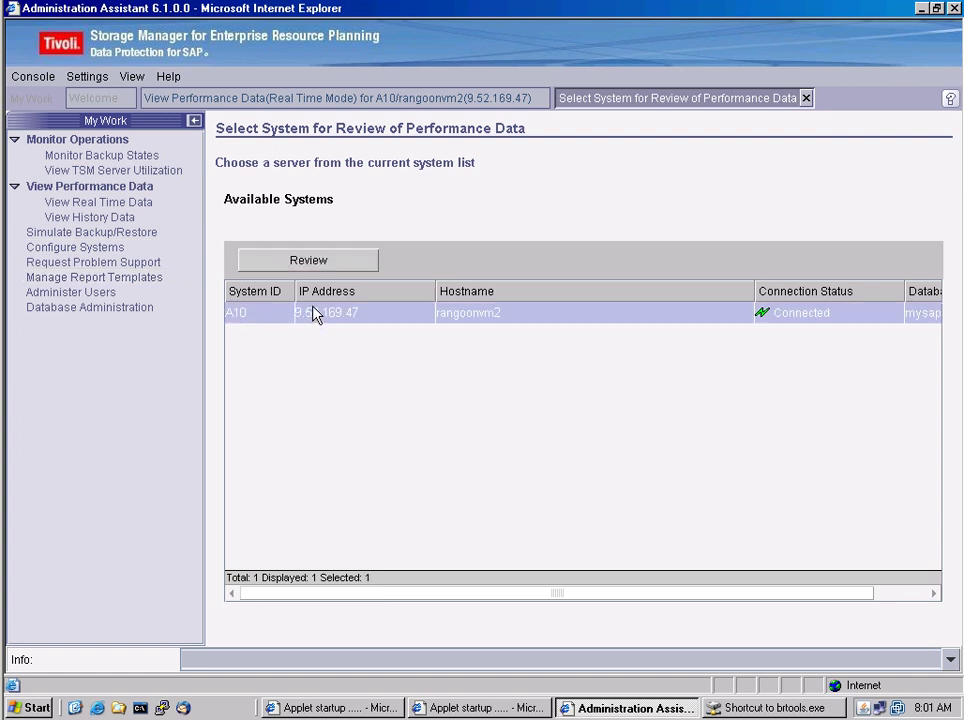
click(320, 264)
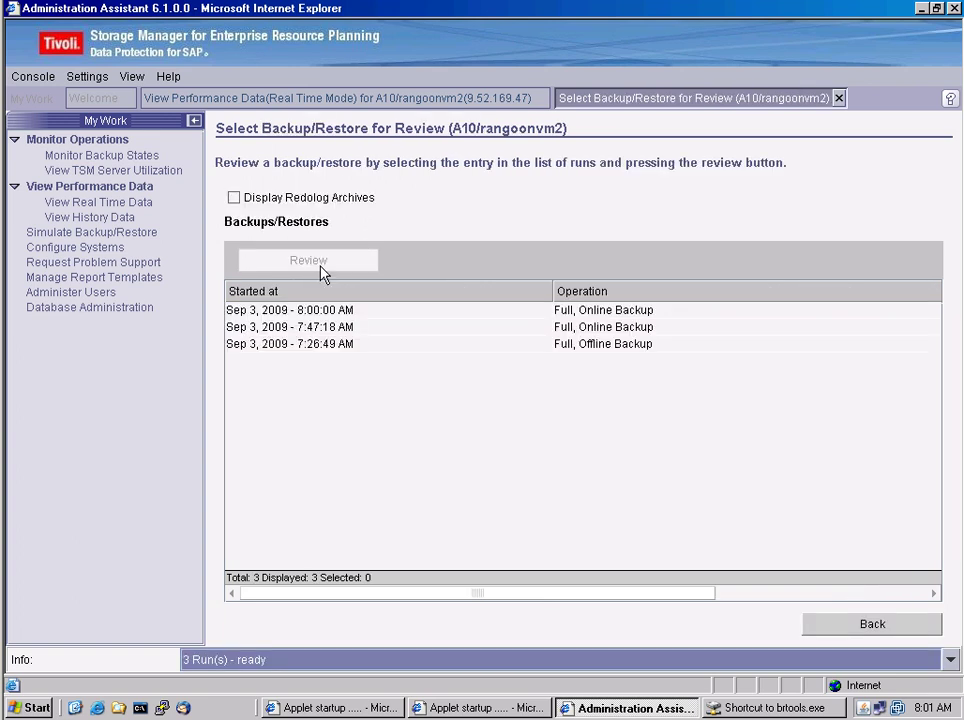
click(332, 345)
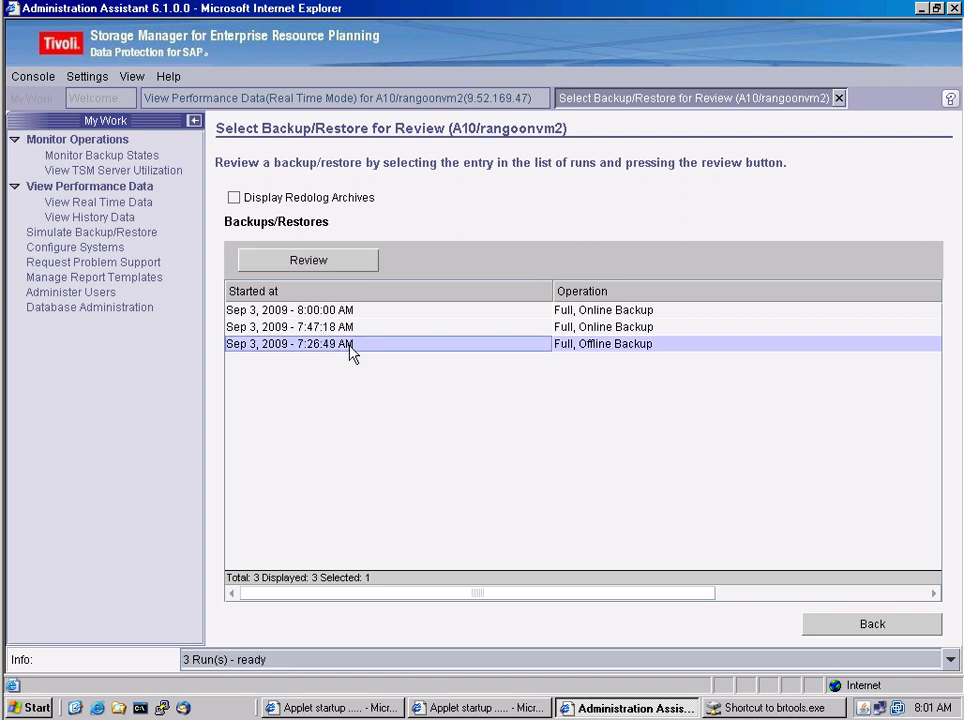
click(350, 328)
click(350, 313)
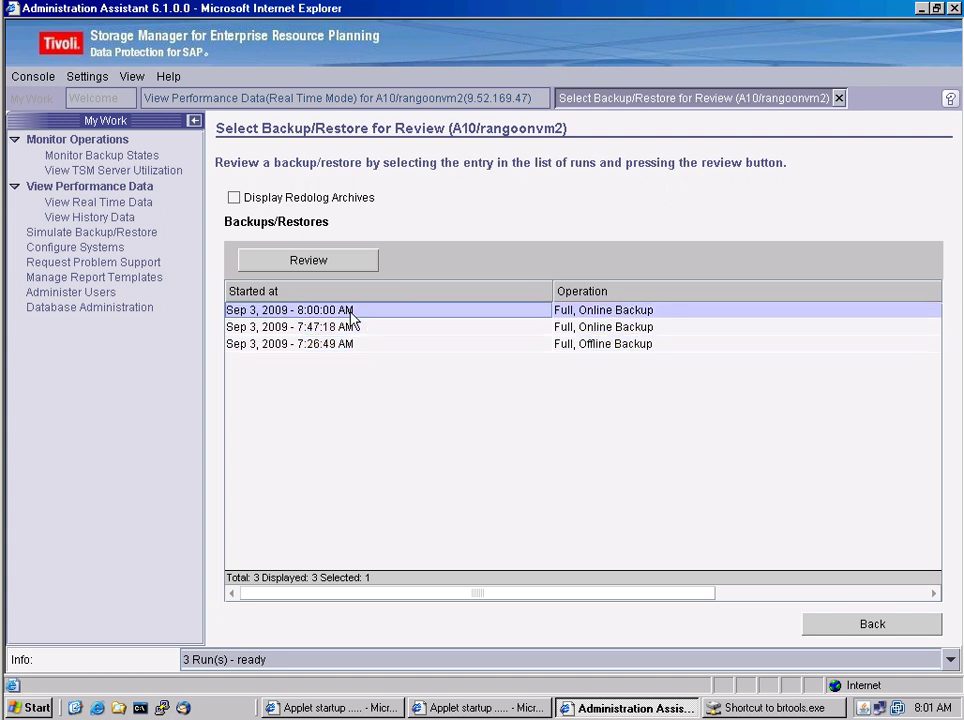
Review the 8:00 AM run and chart the Data File Backup performance on an absolute time scale
click(308, 261)
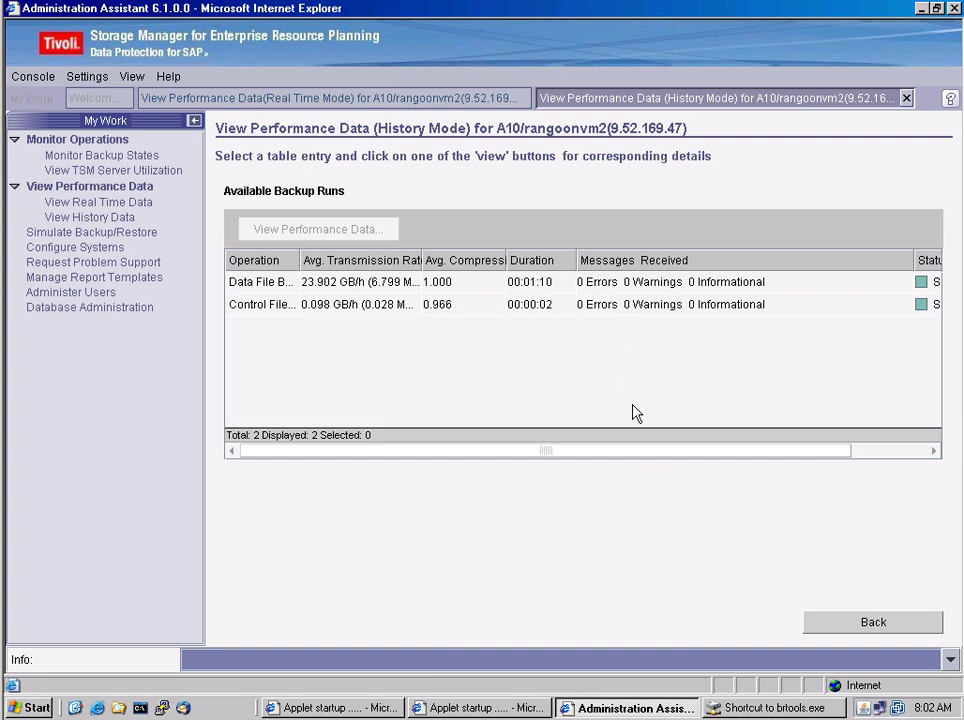
drag(666, 457, 824, 456)
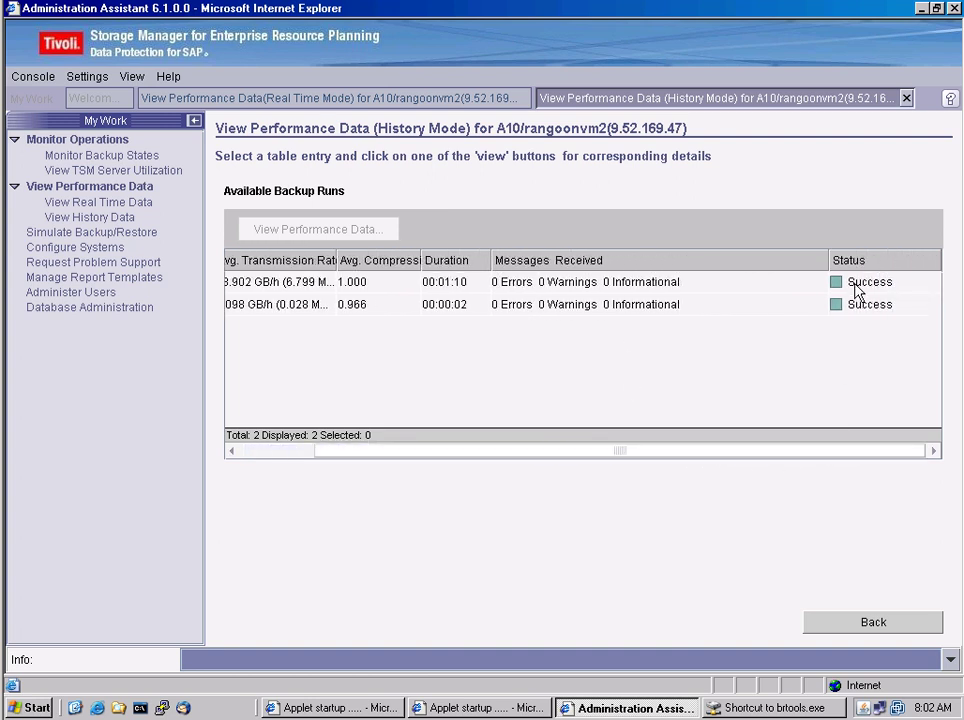
drag(481, 452, 286, 465)
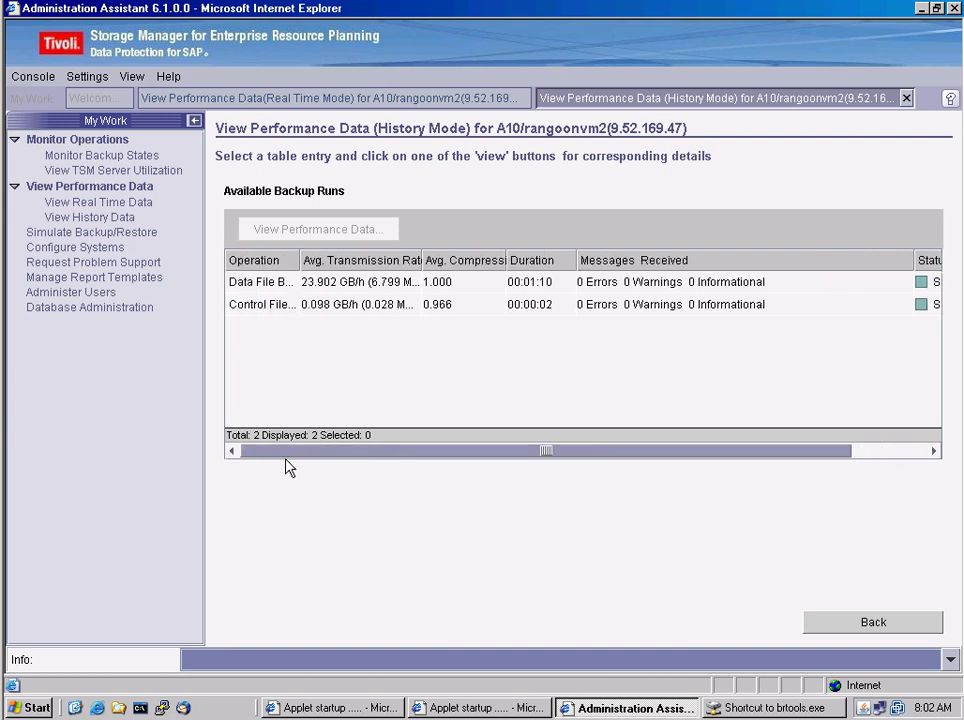
click(253, 287)
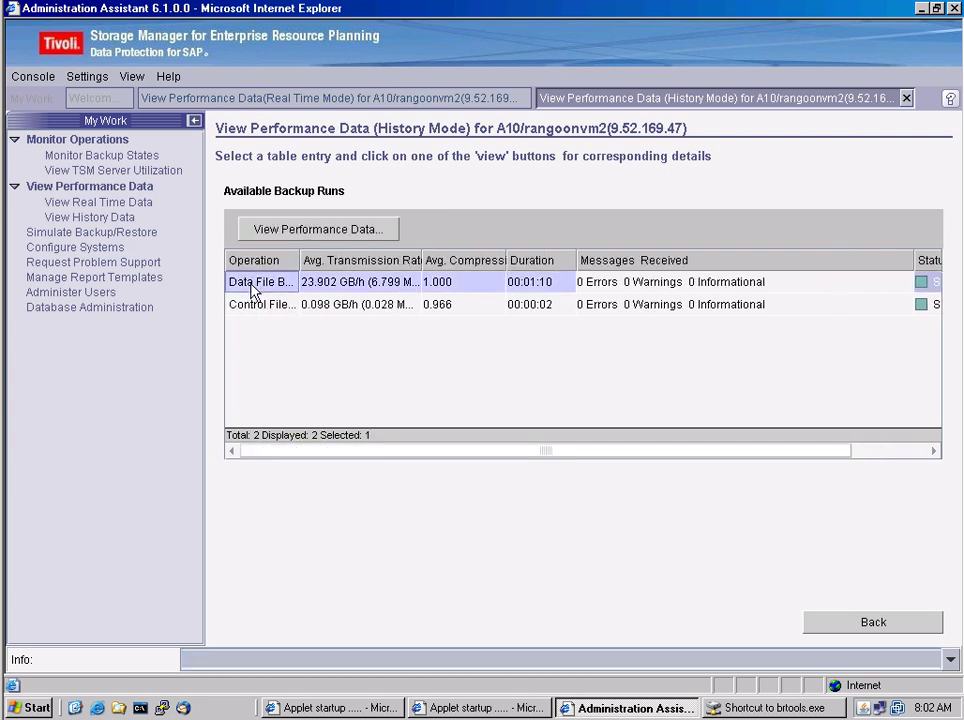
click(348, 234)
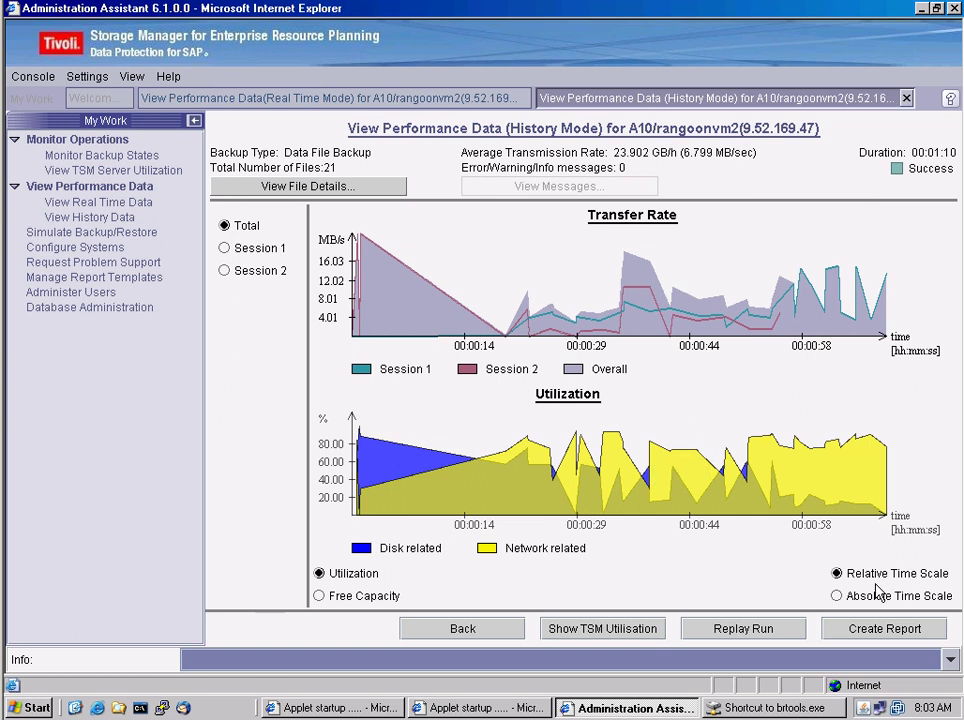
click(837, 596)
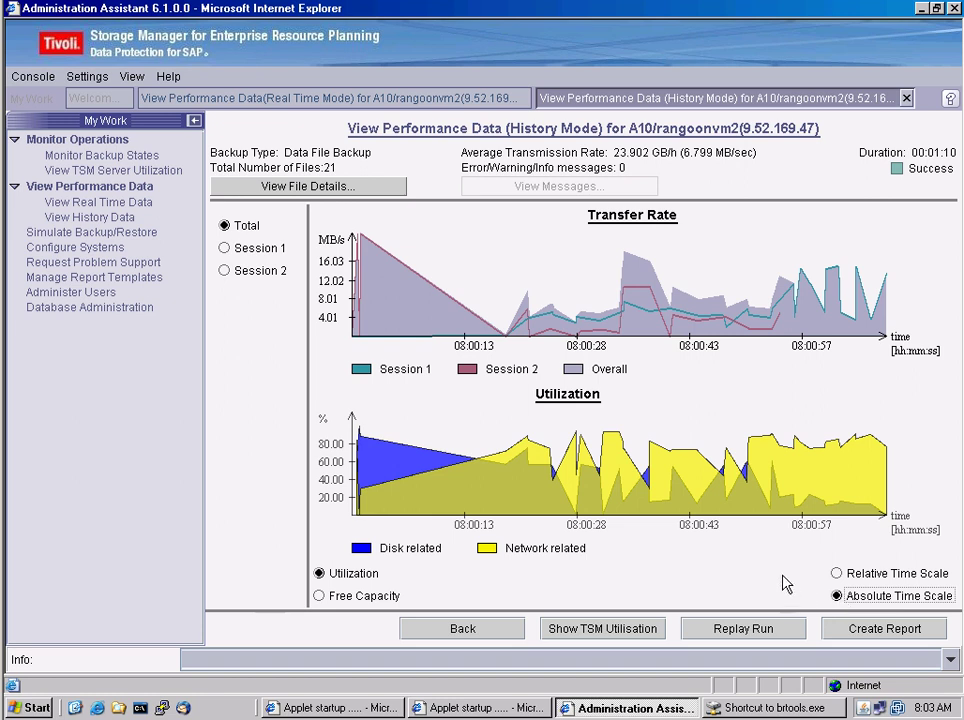
Replay the A10 full backup run, pausing once and resuming, until it reaches 475.95 MB at 8:01:09 AM
click(743, 637)
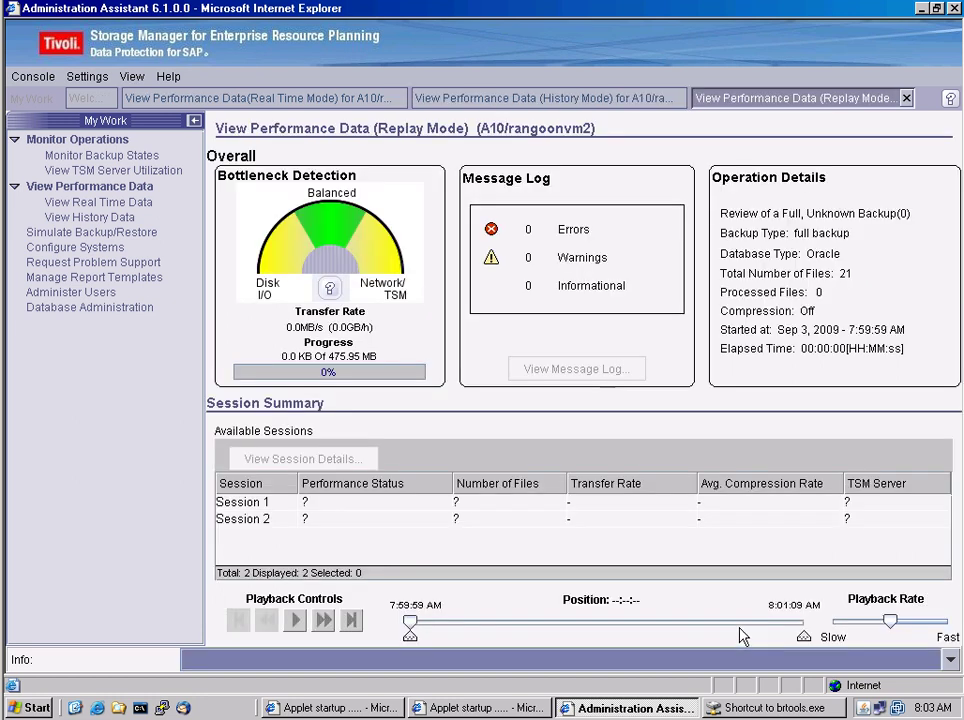
click(296, 622)
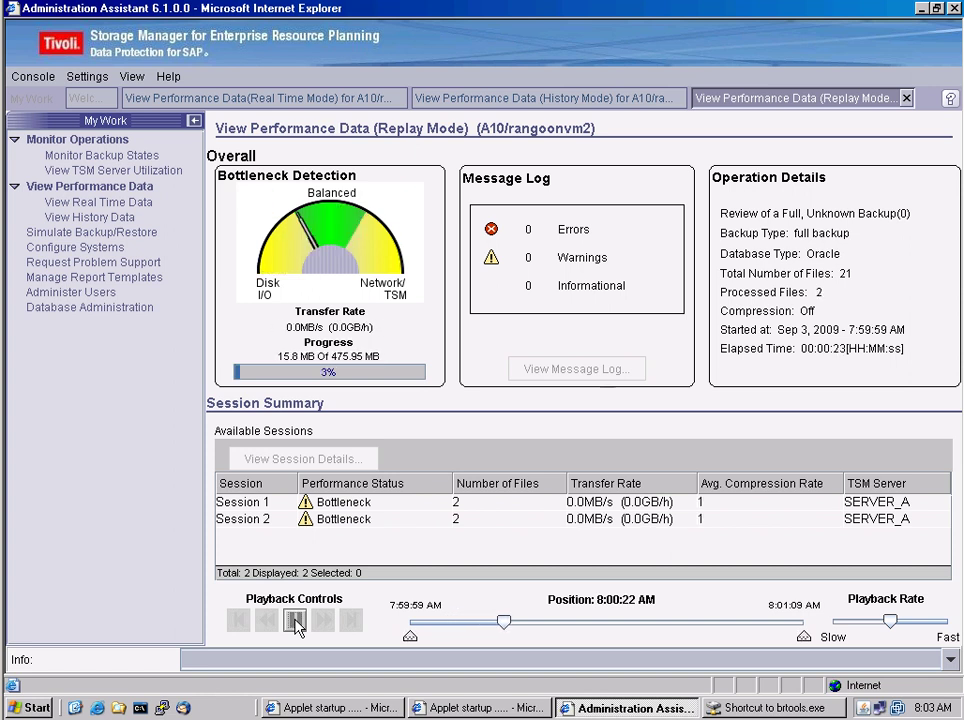
click(296, 621)
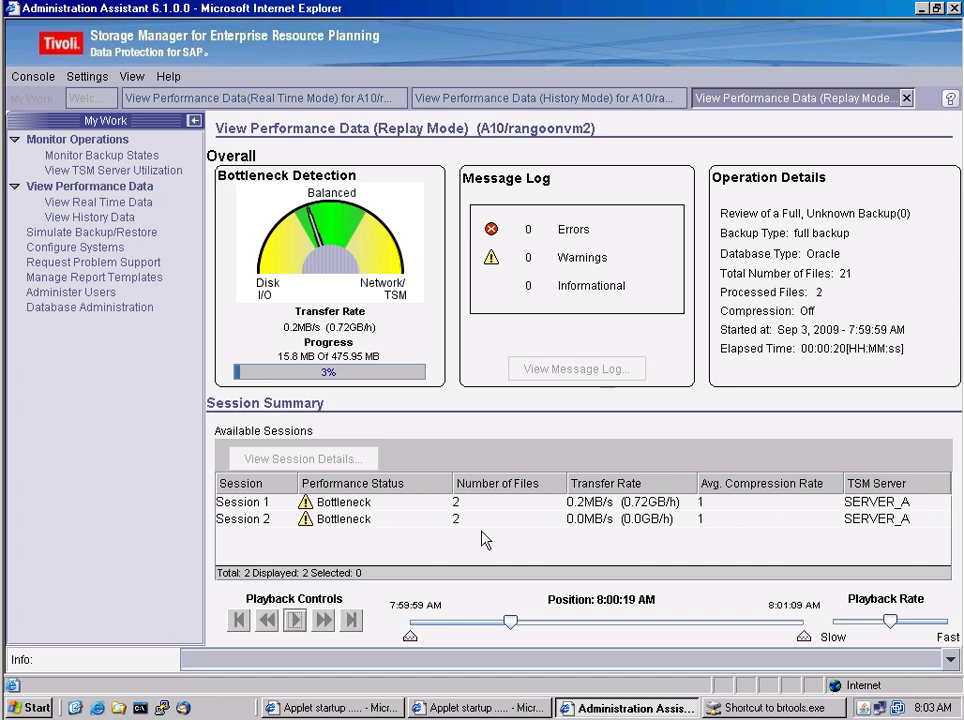
click(296, 622)
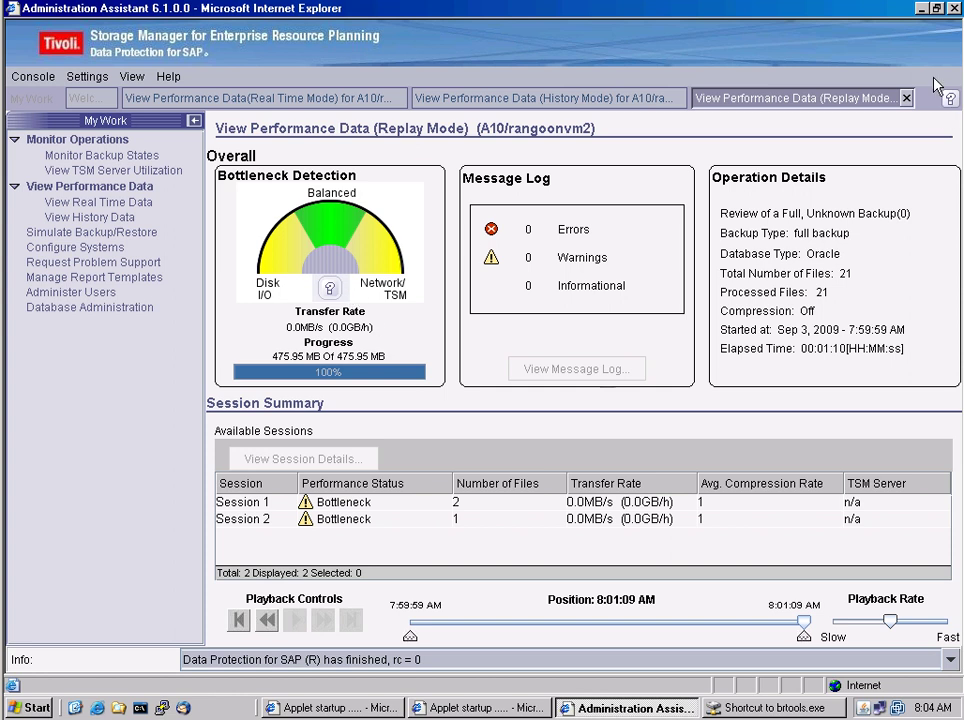
In the brtools console, continue to the backup menu and choose option 2, Archivelog backup
click(921, 9)
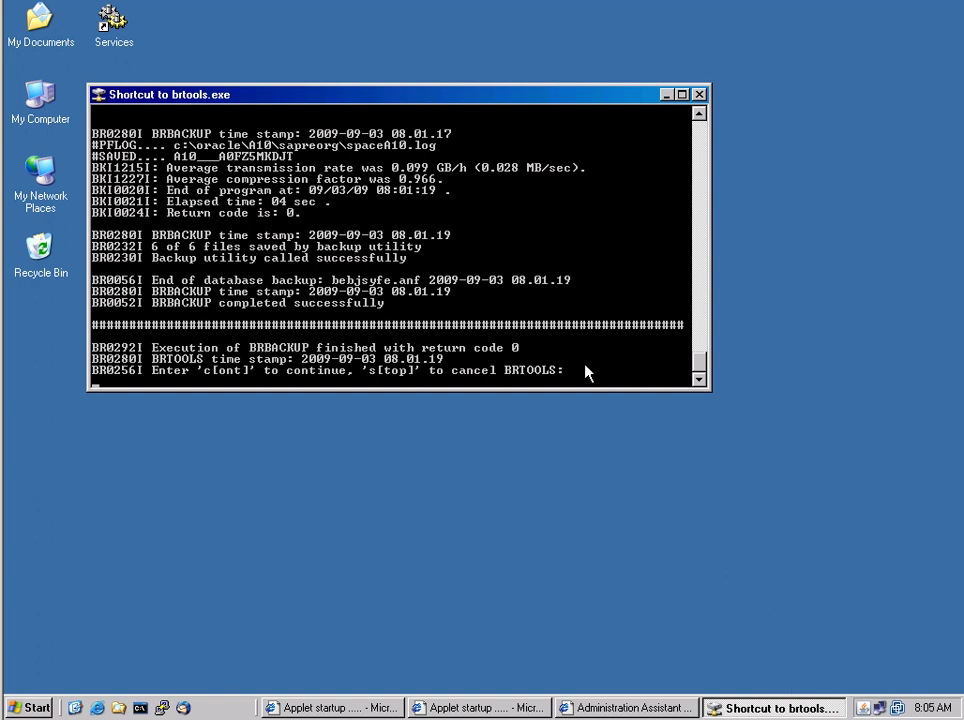
text(c)
key(Return)
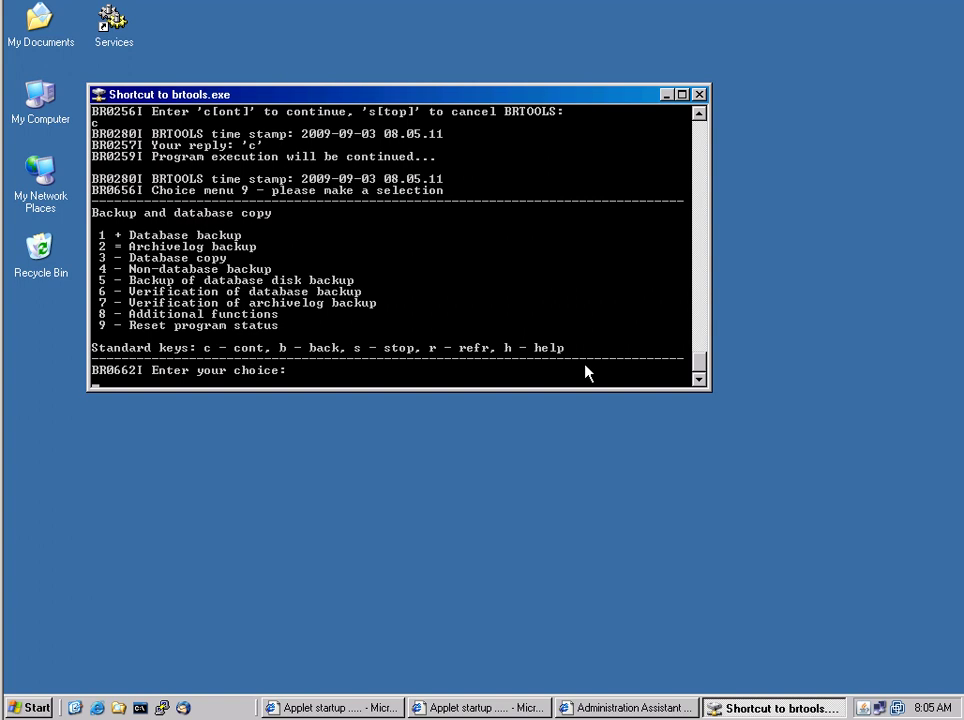
text(2)
key(Return)
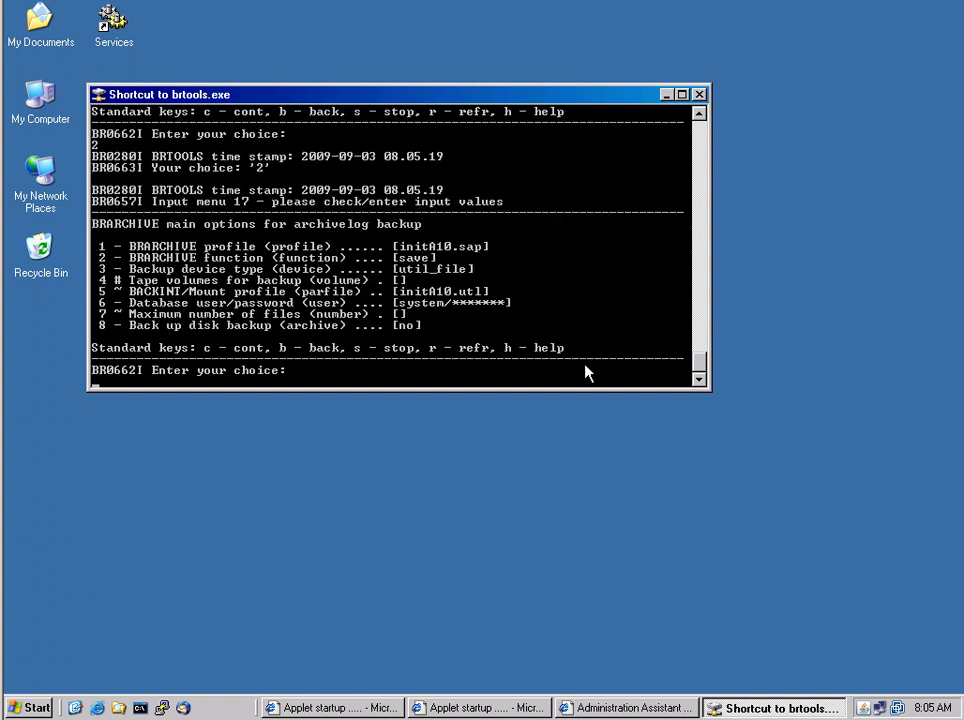
Accept the BRARCHIVE options and save A10's 2 offline redo logs (0.446 MB), ending with return code 0
text(c)
key(Return)
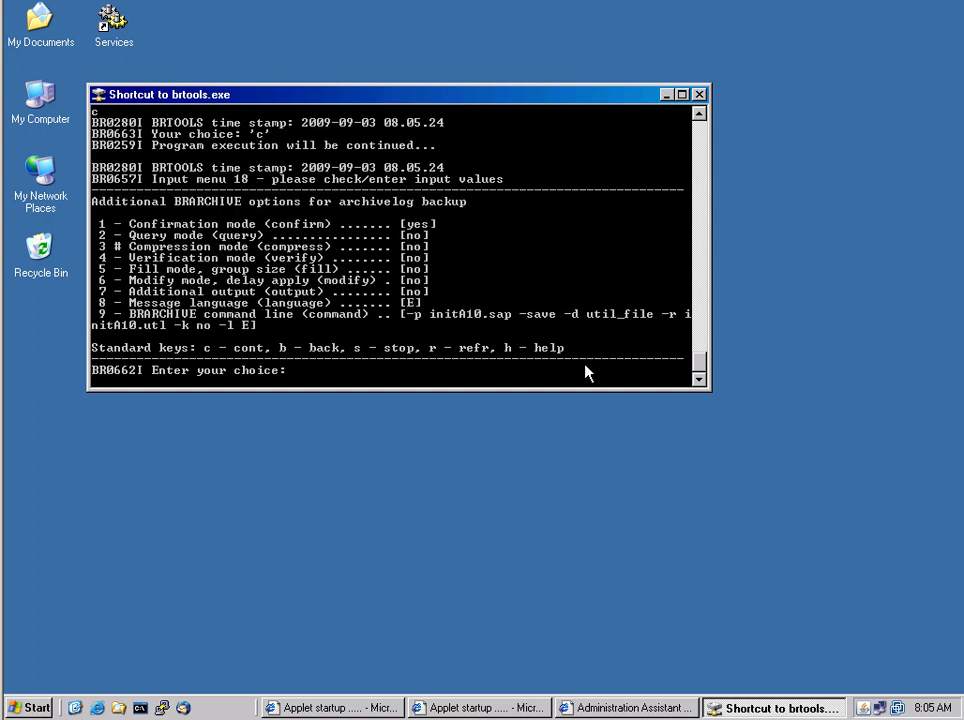
text(c)
key(Return)
text(c)
key(Return)
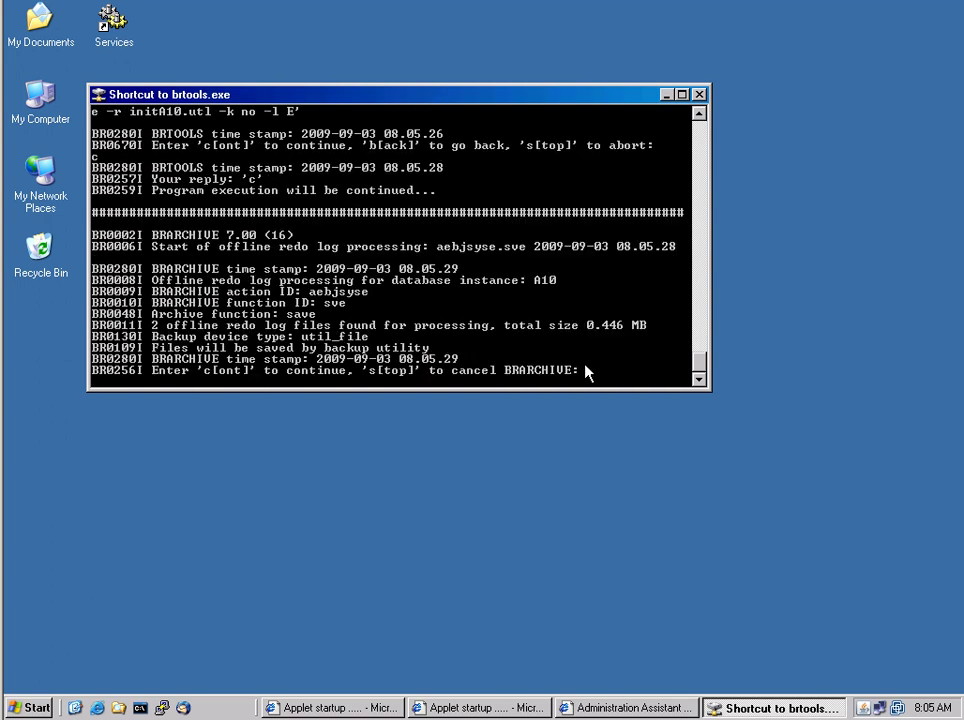
text(c)
key(Return)
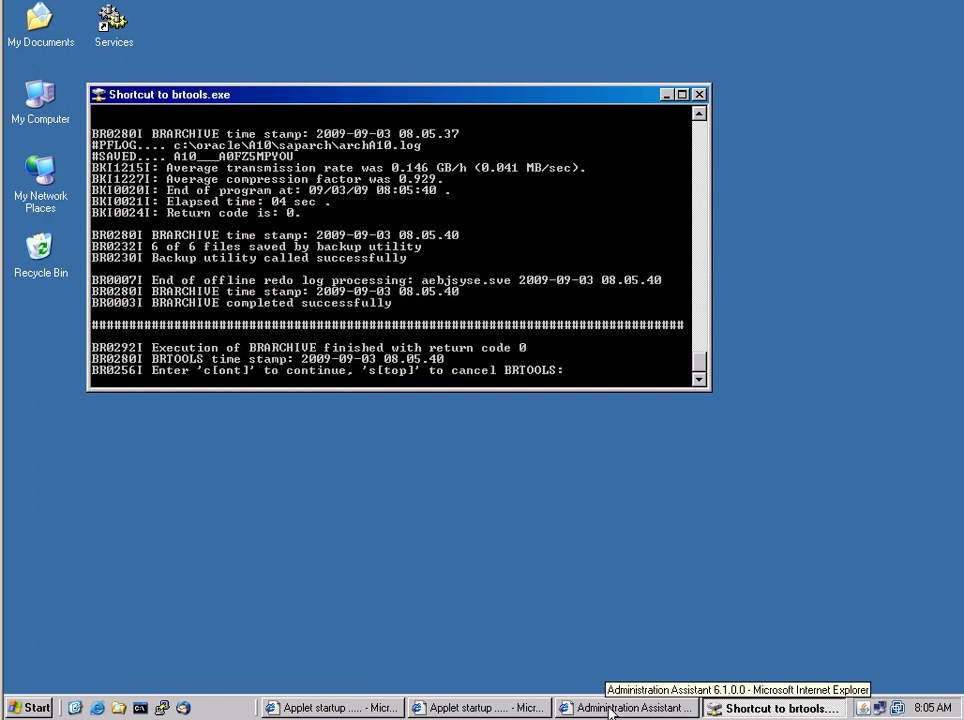
In View History Data, select system A10 and list its backup runs
click(613, 711)
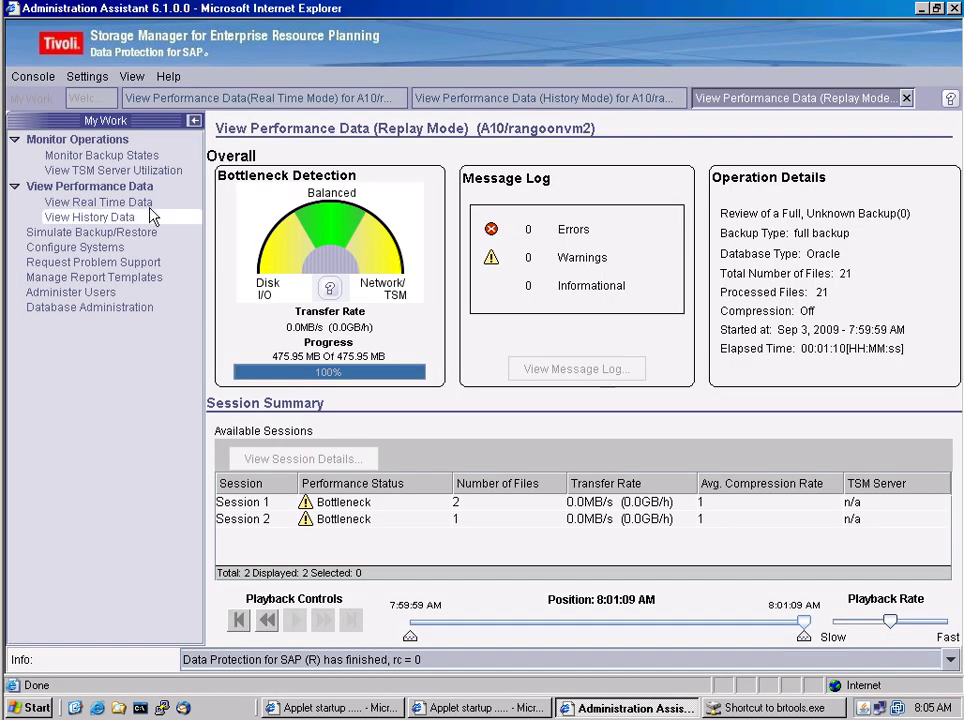
click(120, 218)
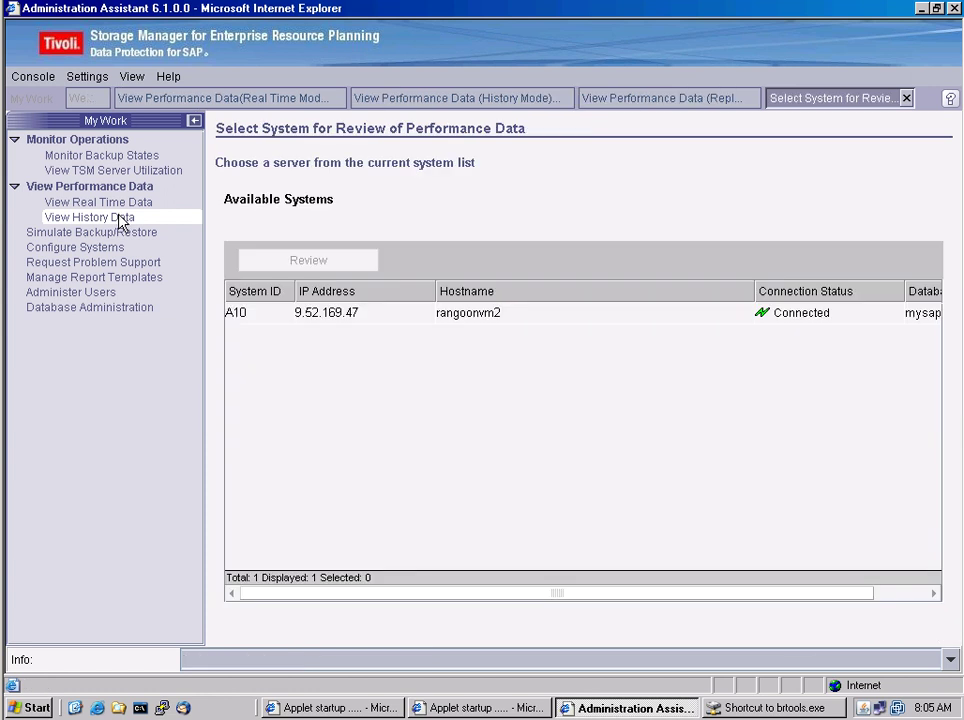
click(250, 313)
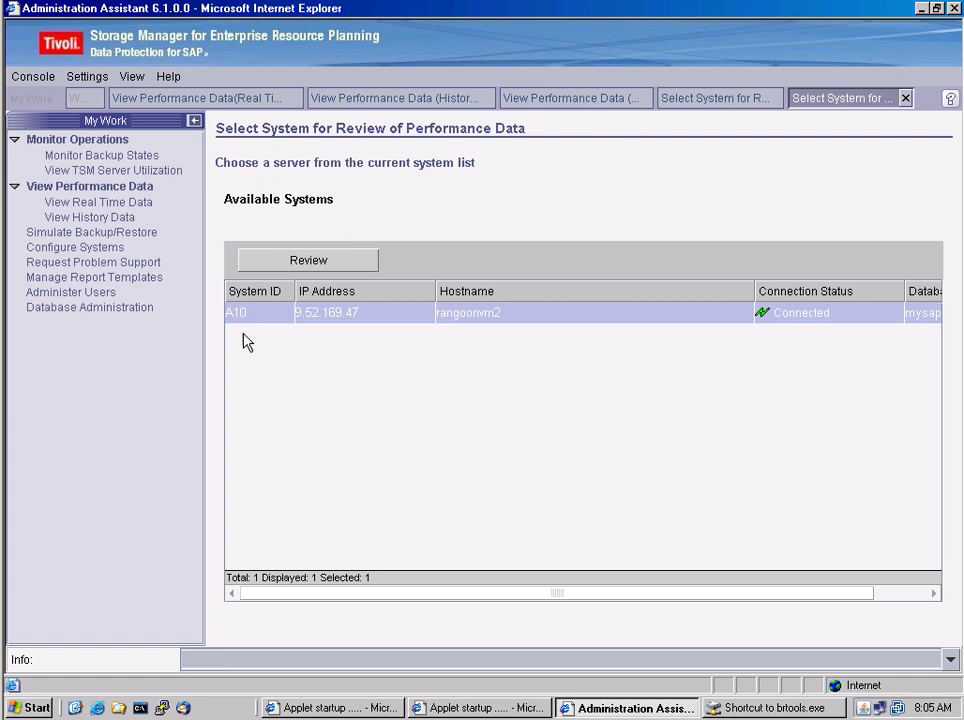
click(306, 263)
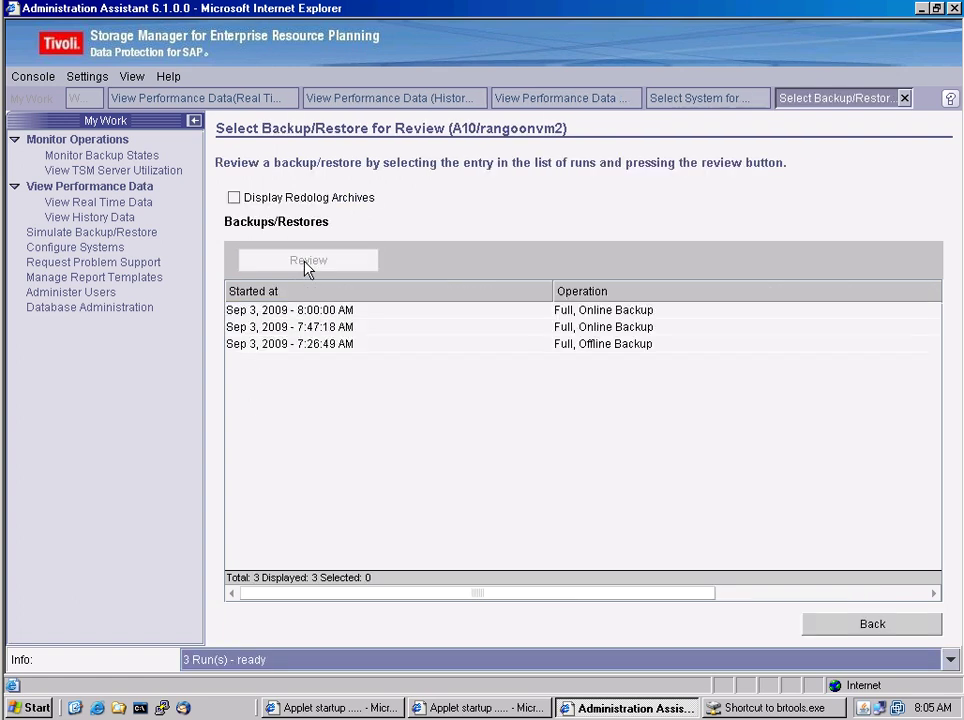
Include redolog archives, review the 8:05:32 AM redolog backup's performance, then go back to the list
click(234, 200)
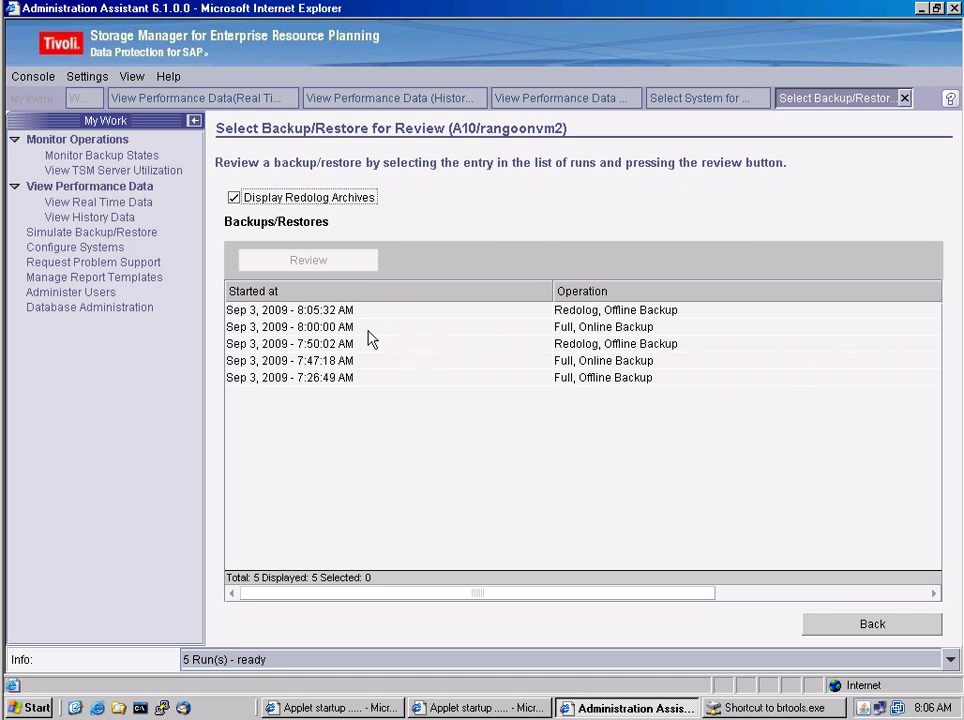
click(280, 312)
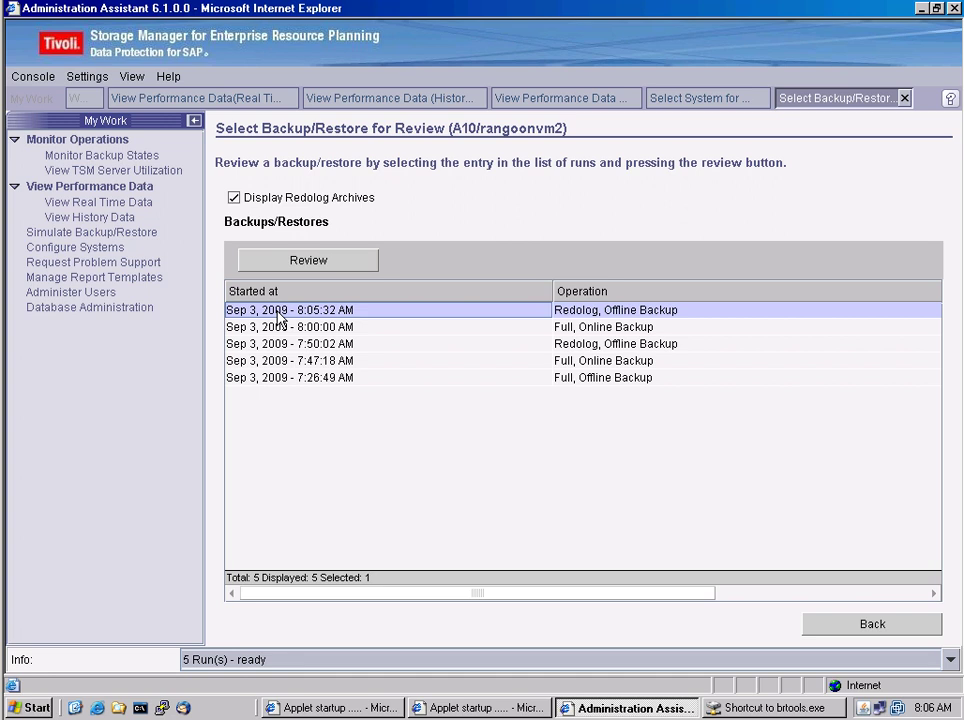
click(344, 262)
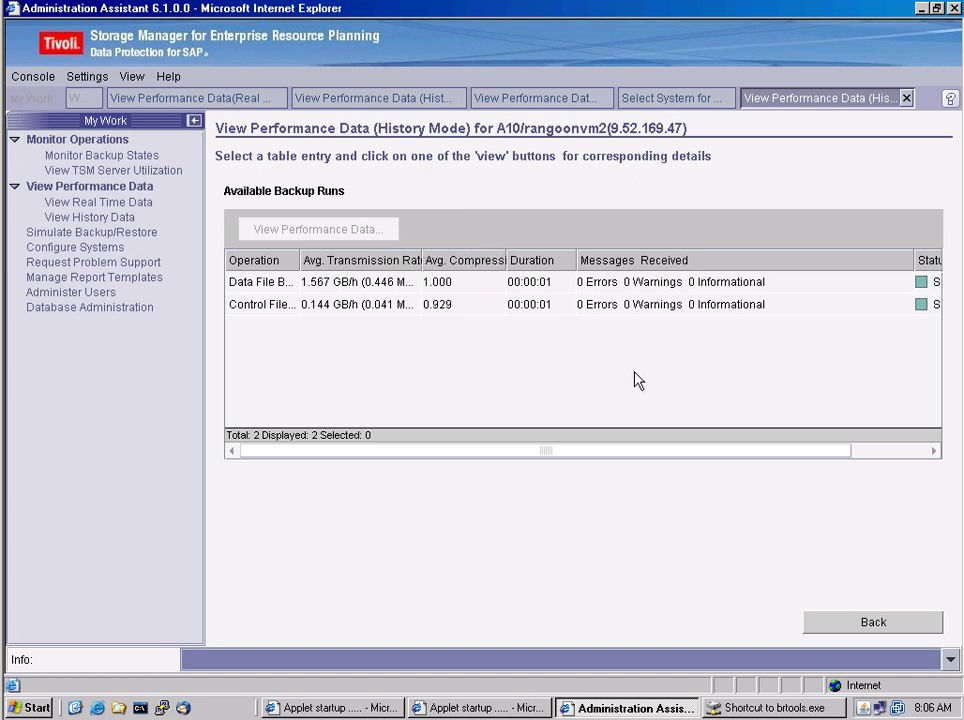
click(848, 625)
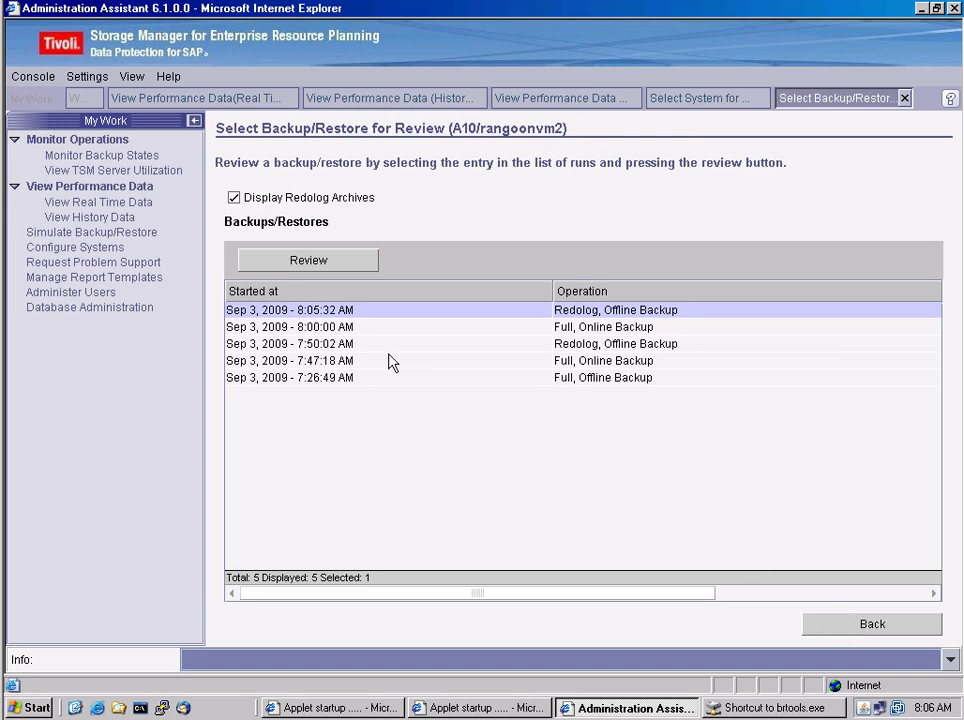
Open A10's Backup State detailed view: success at 8:05:32 AM, database consistent, three full backups
click(133, 157)
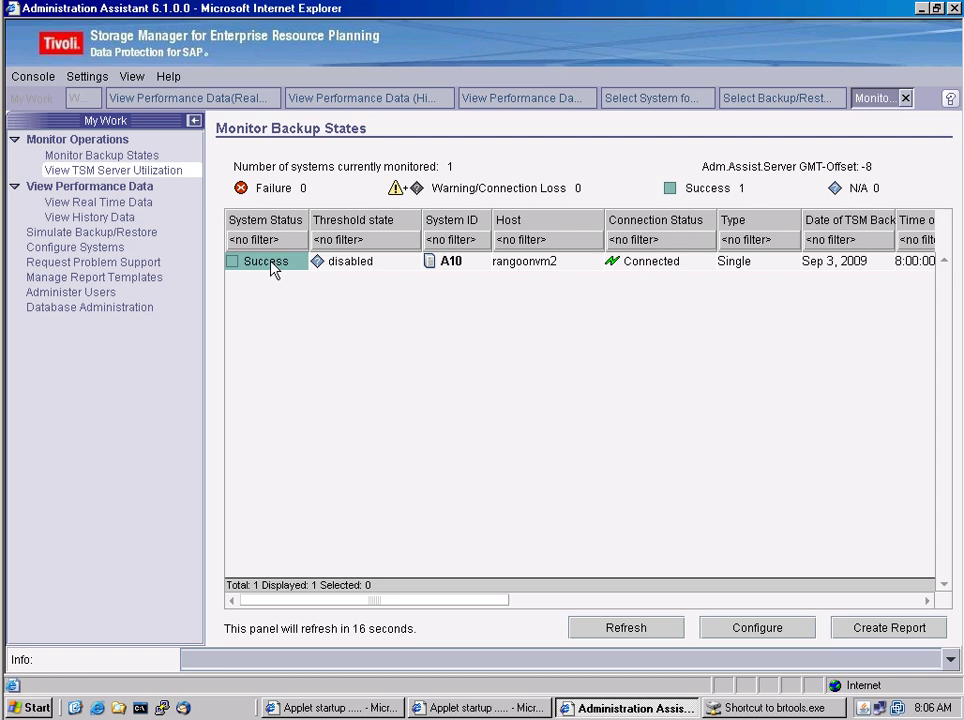
double_click(273, 268)
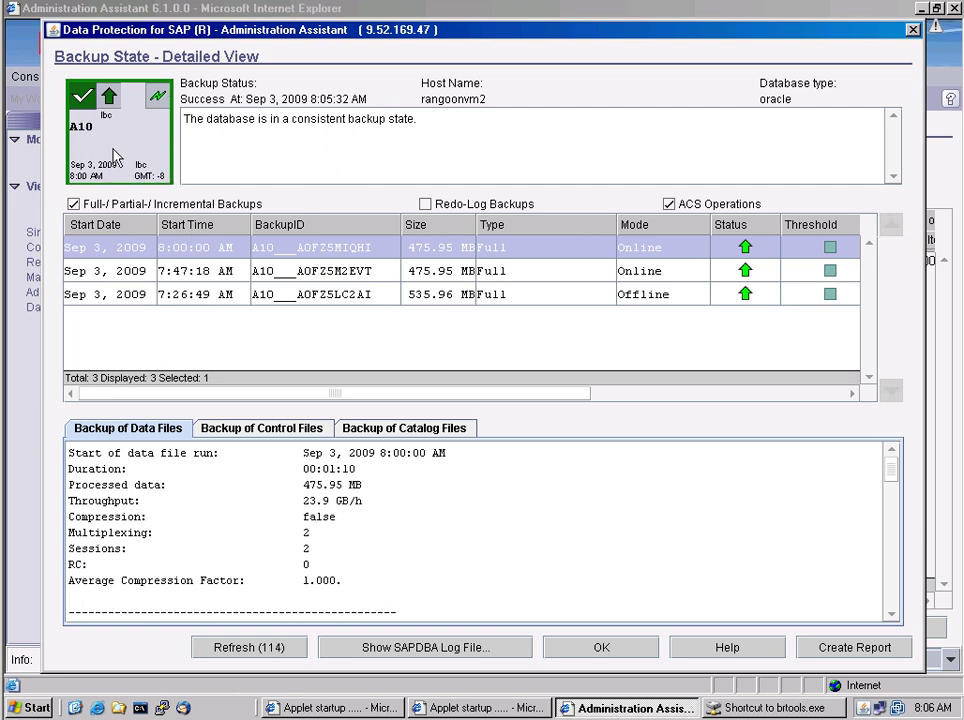
mouse_move(116, 156)
mouse_move(170, 145)
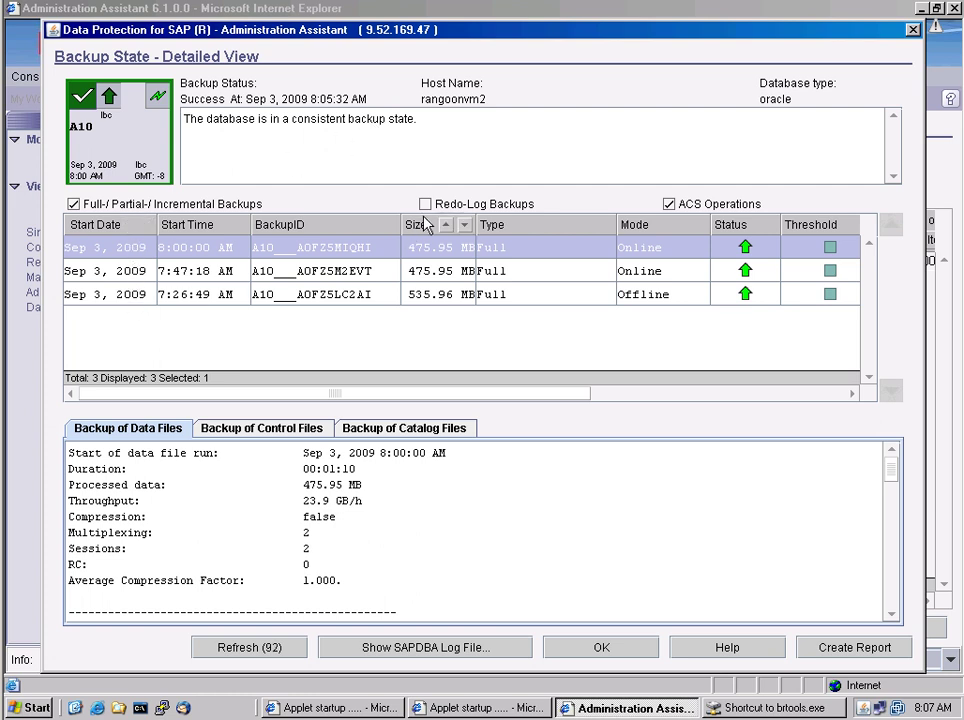
Include redo-log backups in the history and select the 8:00:00 AM full backup's details
click(425, 205)
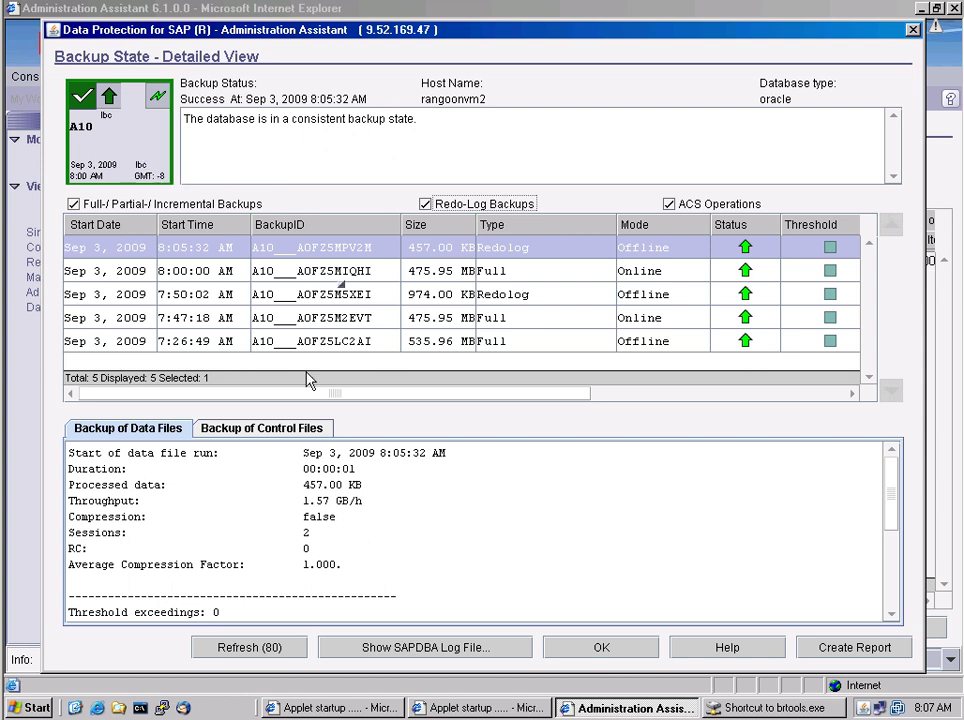
click(139, 278)
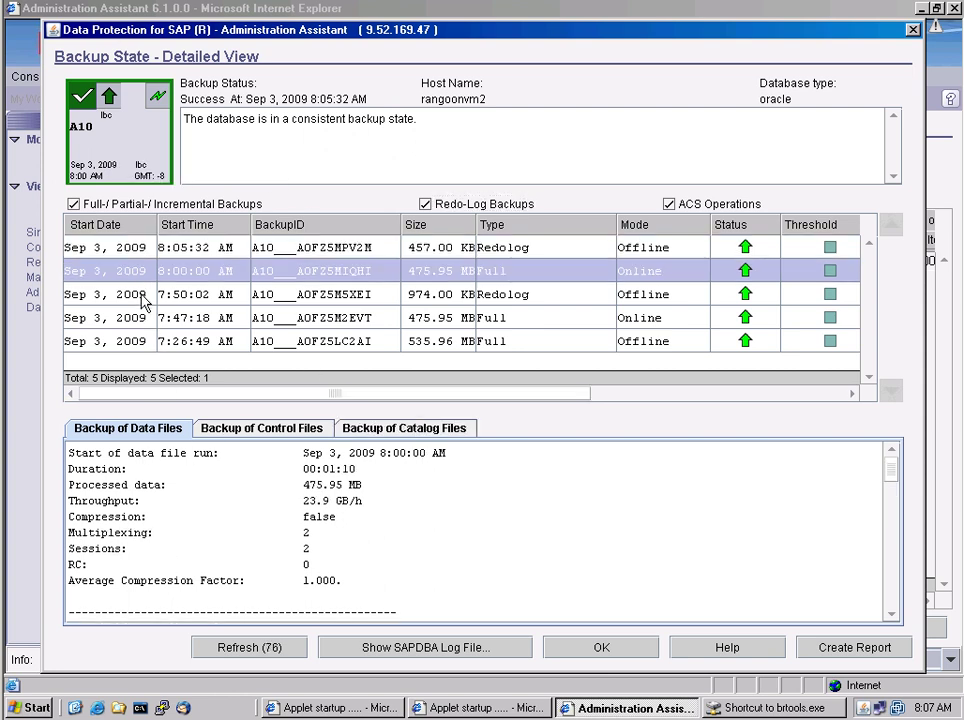
click(143, 300)
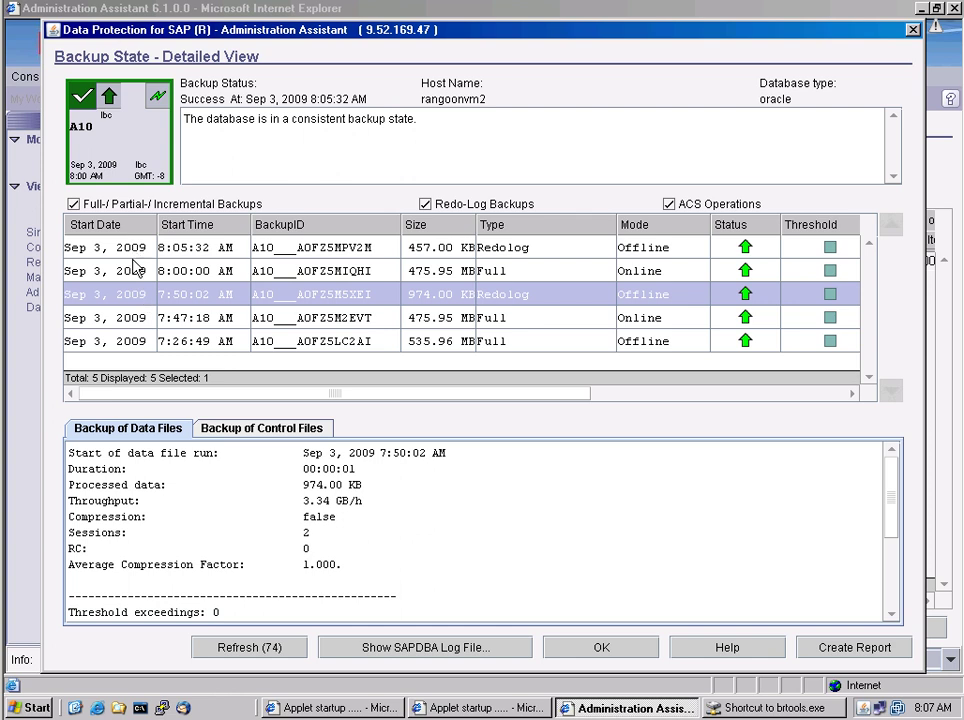
click(130, 274)
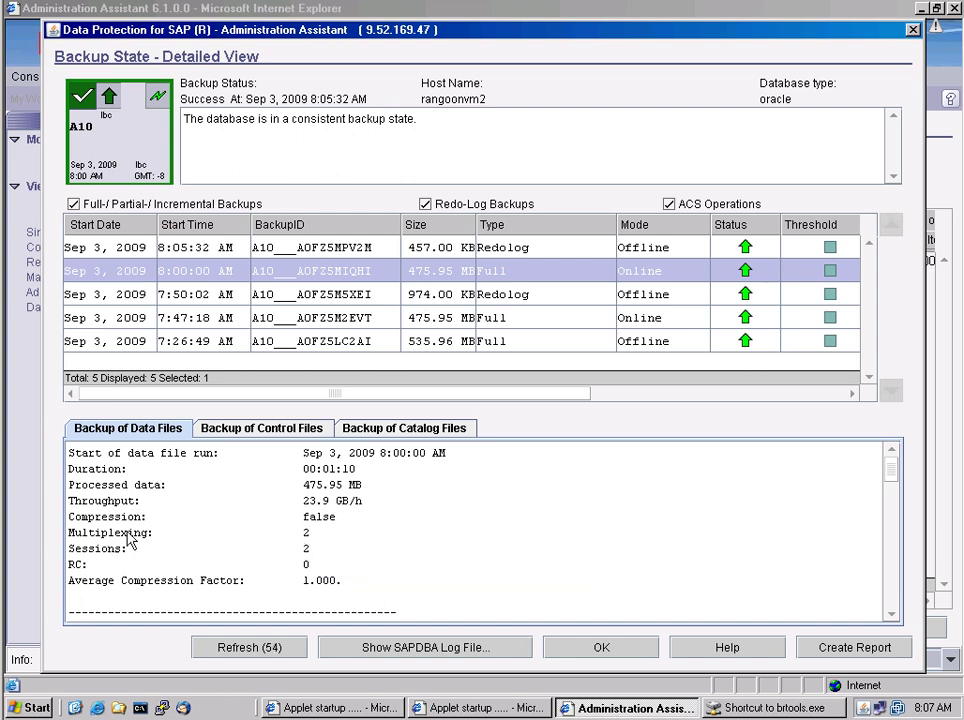
Check the control file and data file backup details, then open the SAPDBA log bebjsyfe.anf
click(252, 440)
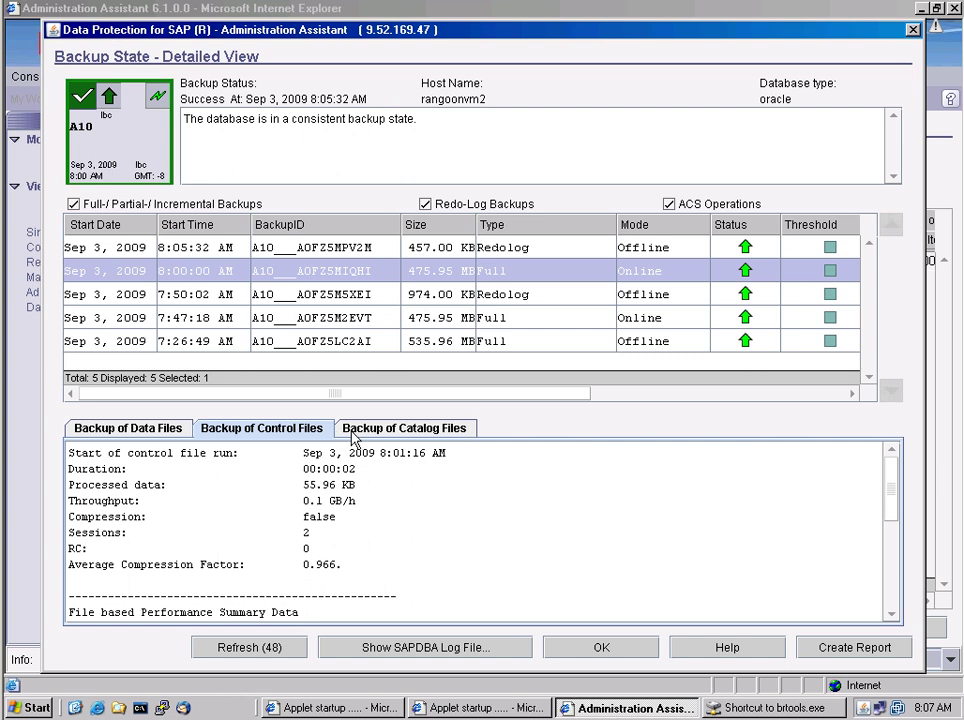
click(156, 428)
click(421, 648)
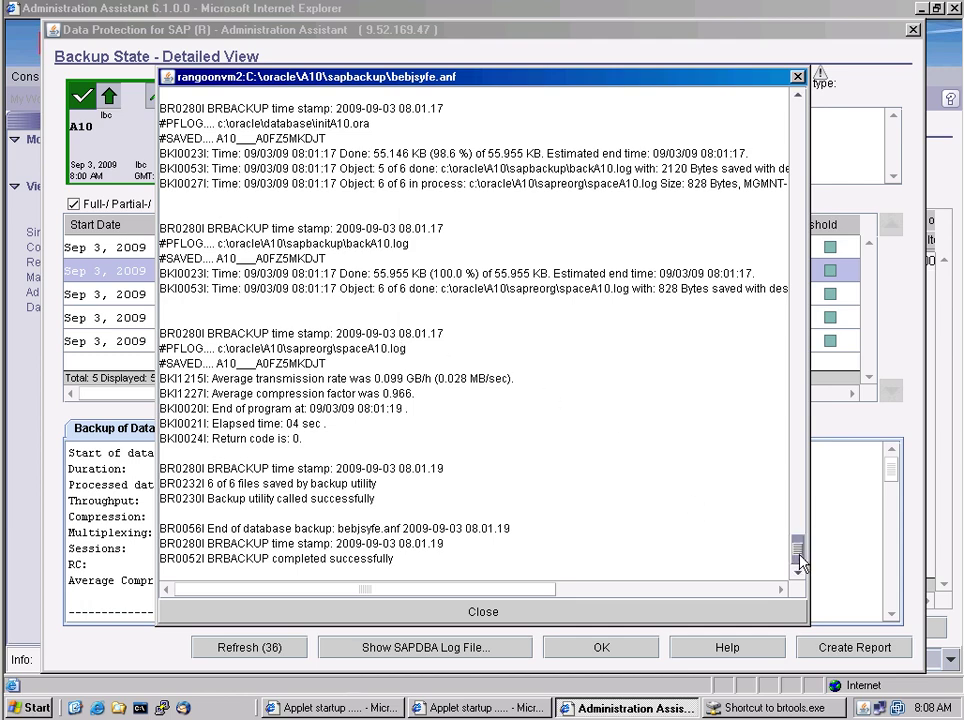
Scroll up through the bebjsyfe.anf backup log, then close it to return to the detailed view
drag(800, 560, 796, 594)
click(525, 617)
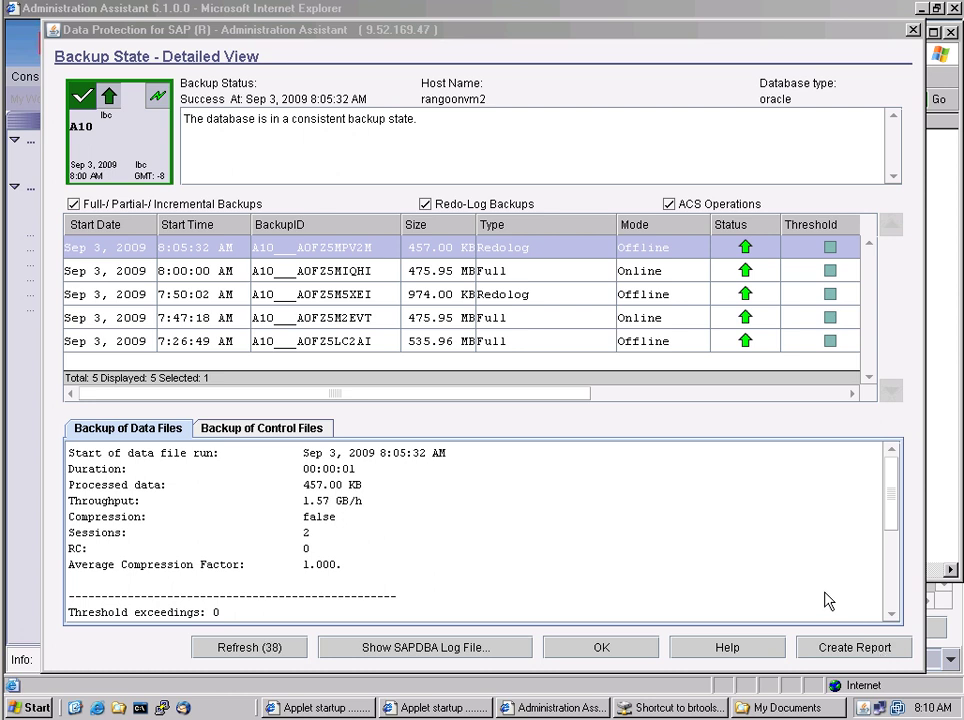
Close the Backup State view and browse in Explorer to C:\oracle\A10
click(600, 648)
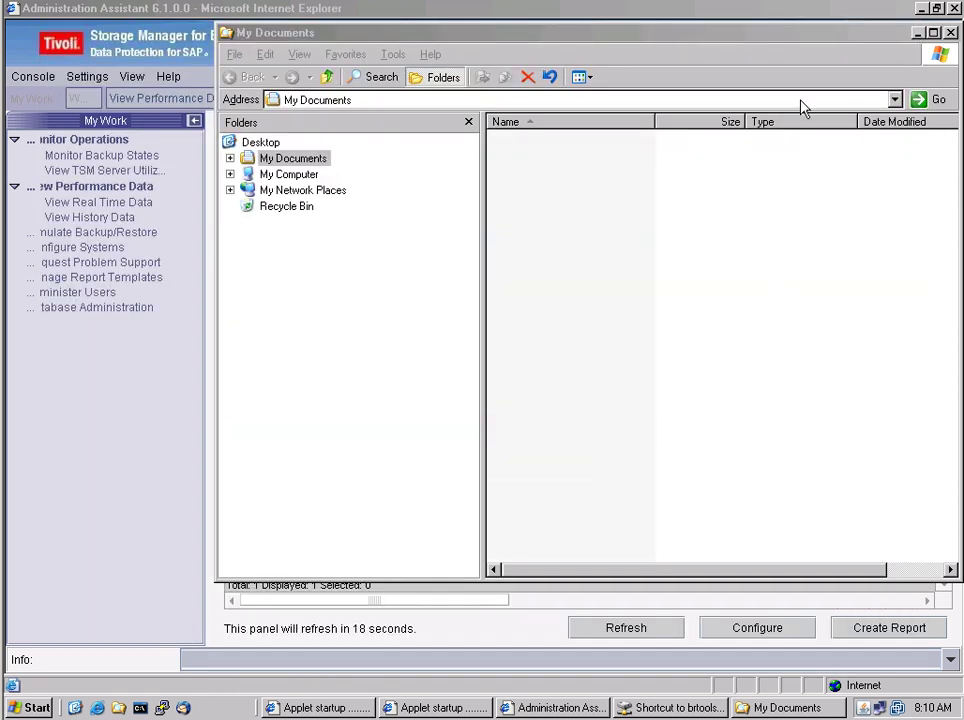
click(230, 174)
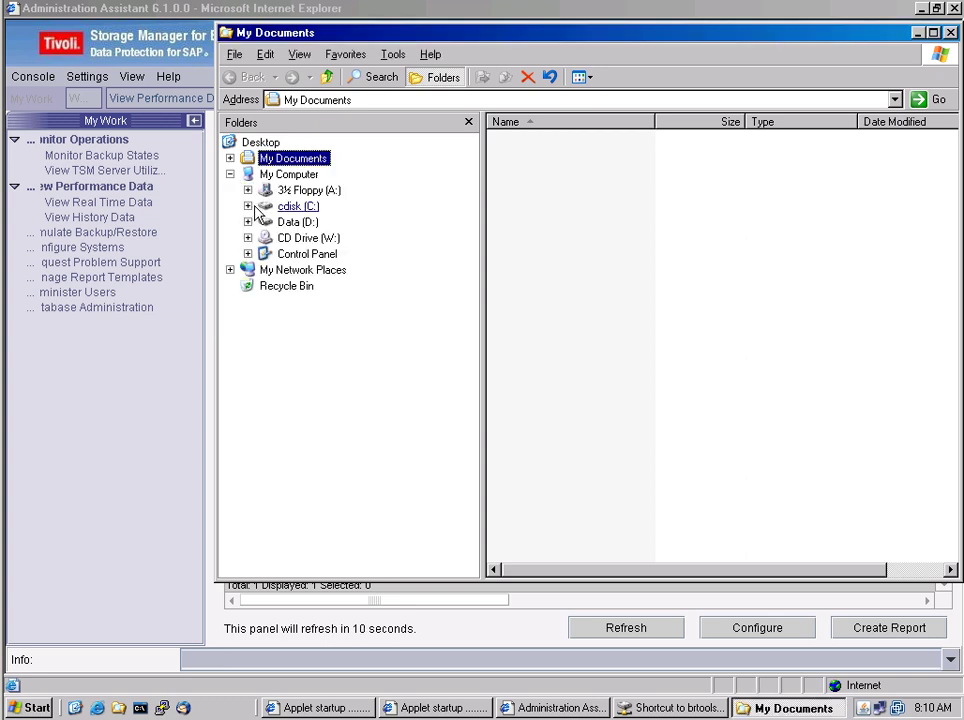
click(248, 206)
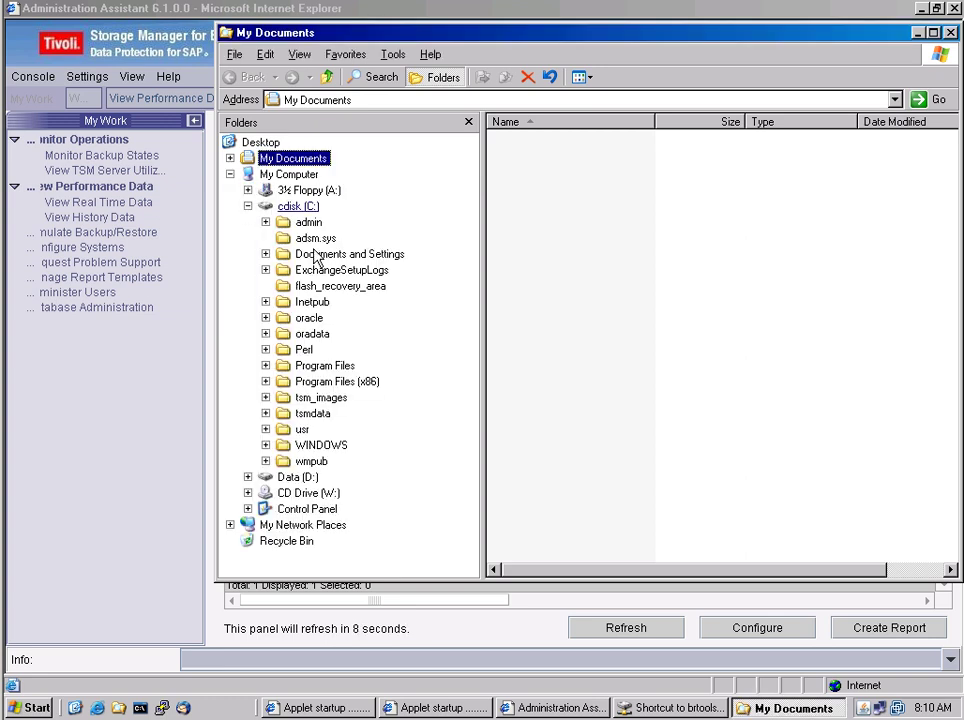
click(265, 318)
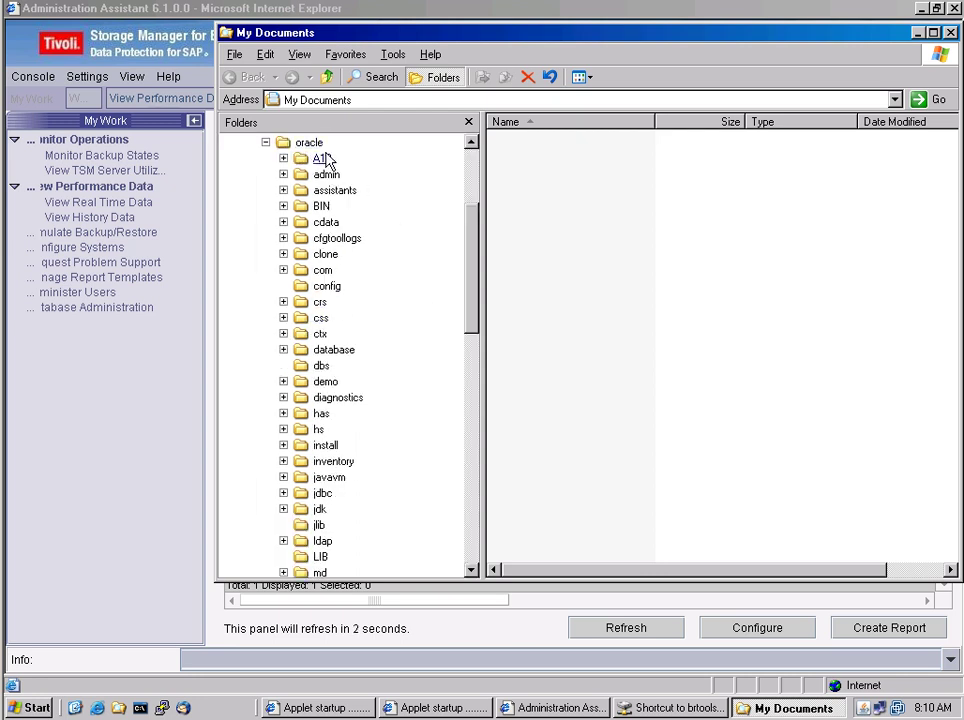
click(322, 158)
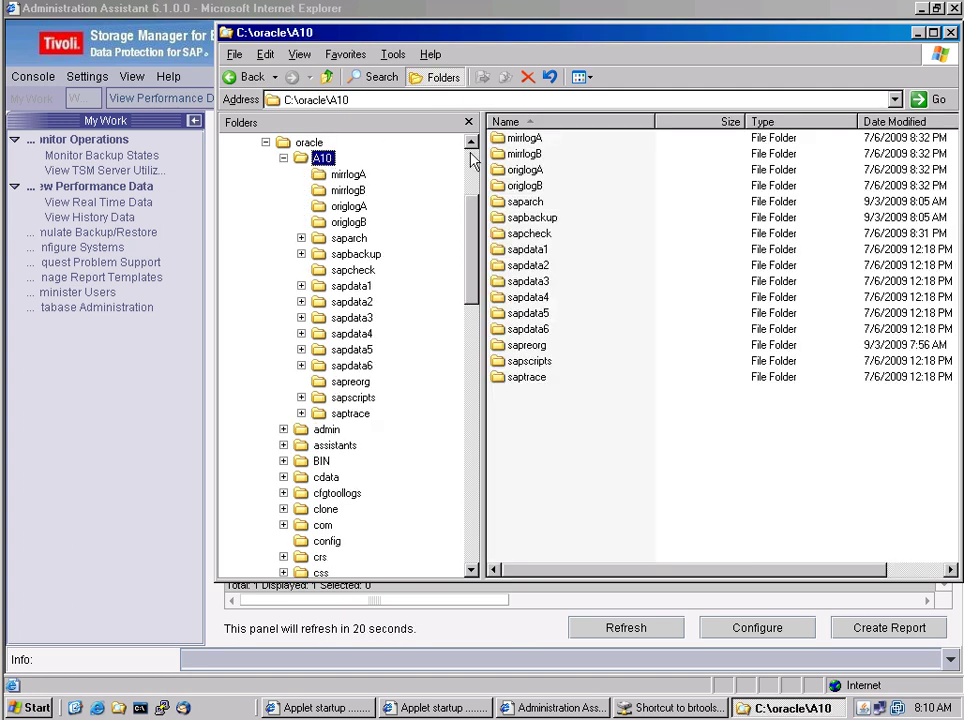
Open sapdata1\btabd_1, select the BTABD.DATA1 datafile, and bring the BRTools console forward
click(535, 250)
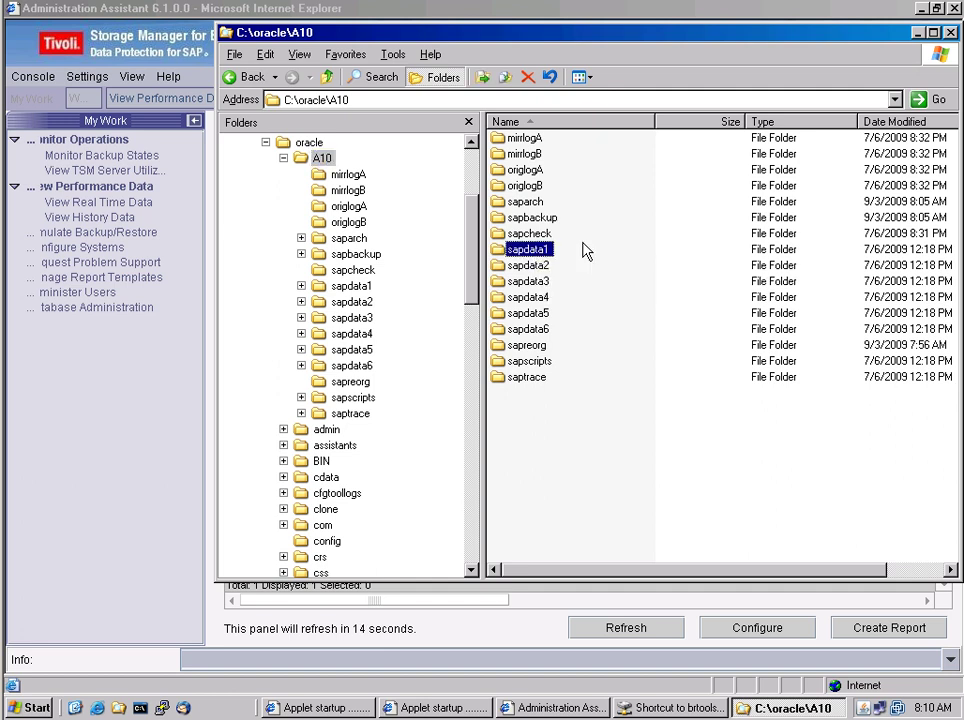
double_click(500, 252)
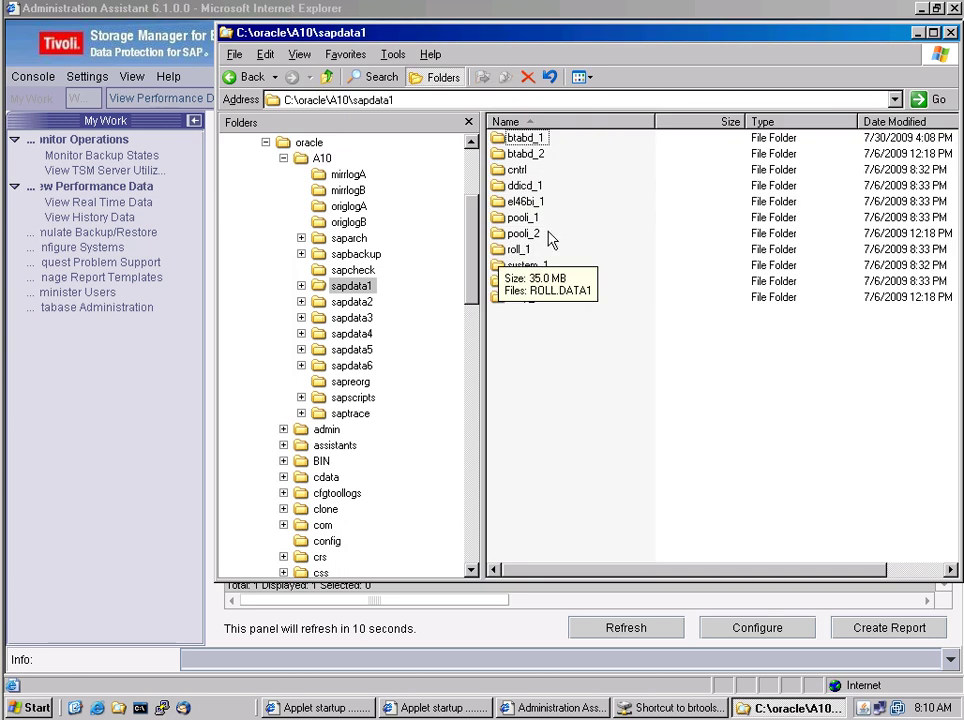
double_click(530, 139)
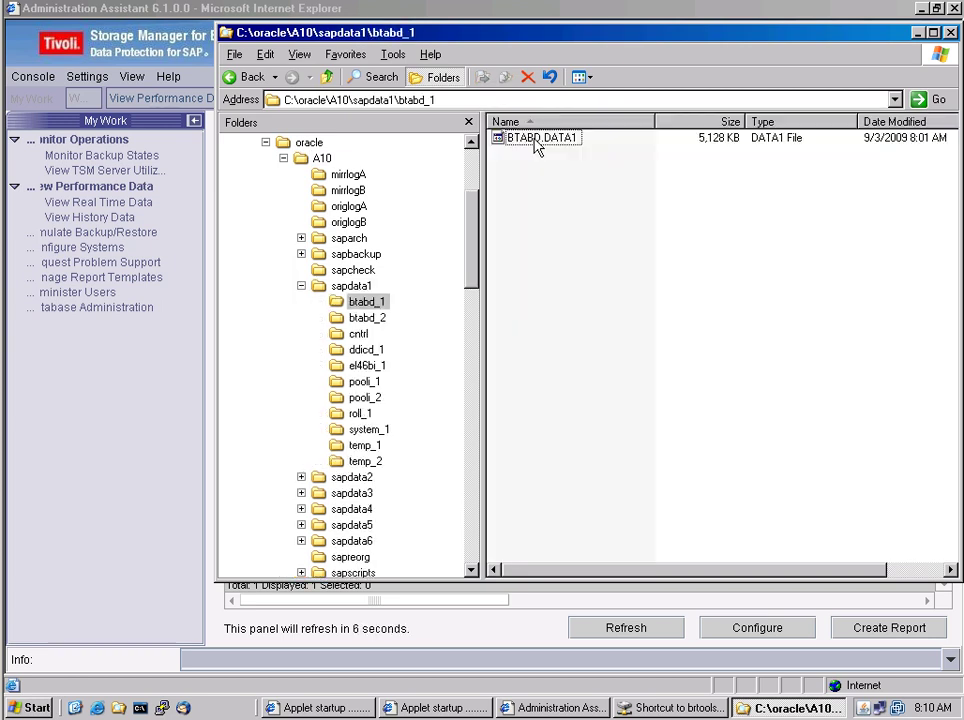
click(540, 142)
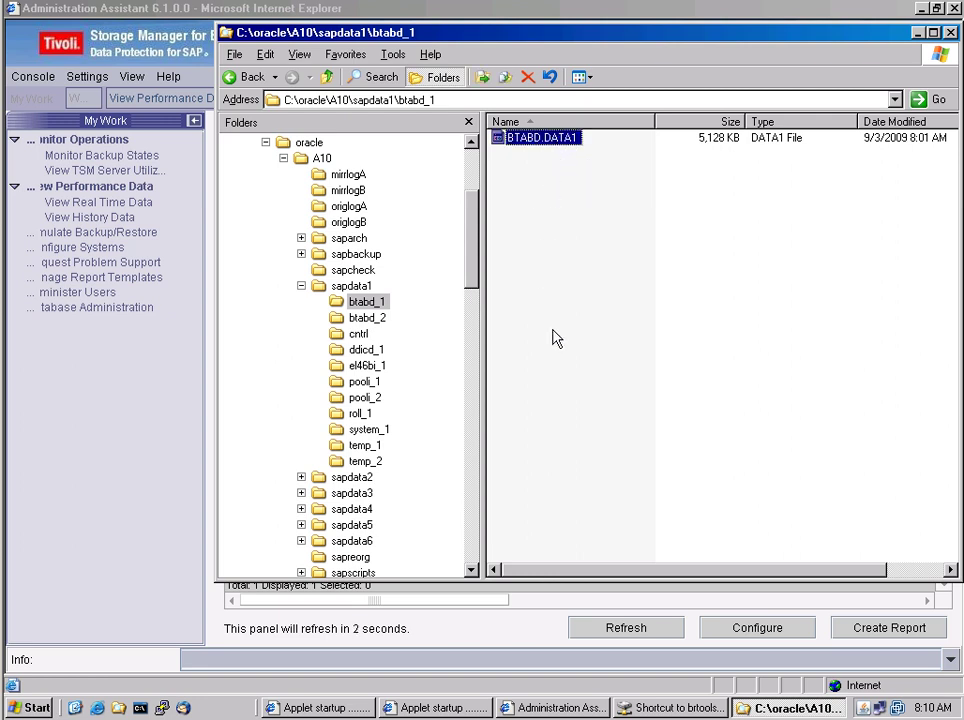
click(674, 708)
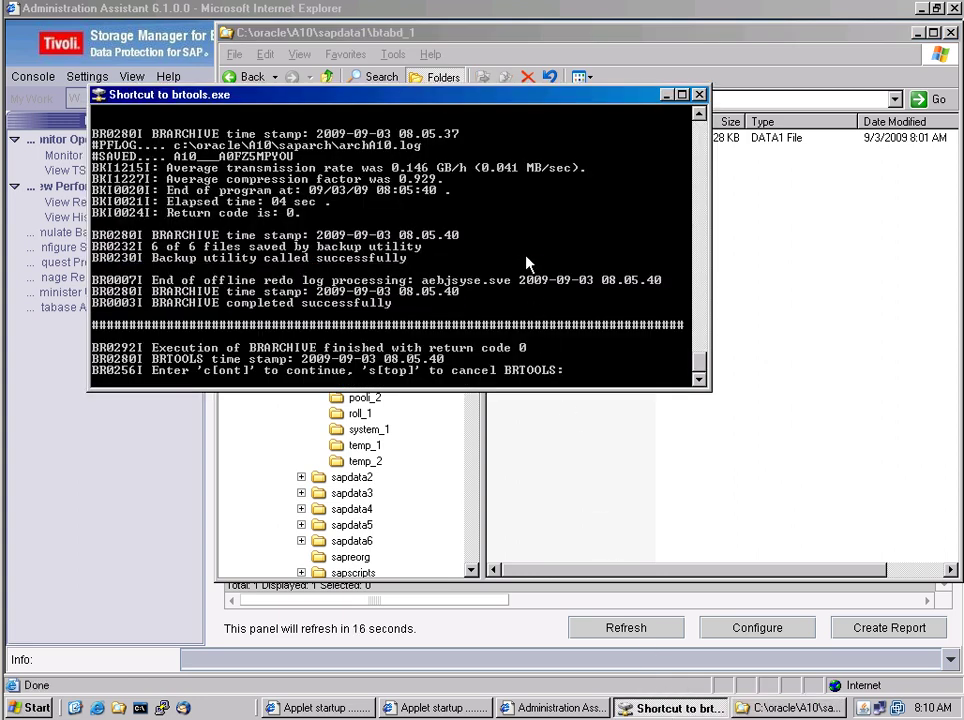
Quit the running BRTools session and launch a fresh one from the brtools.exe desktop shortcut
text(s)
key(Return)
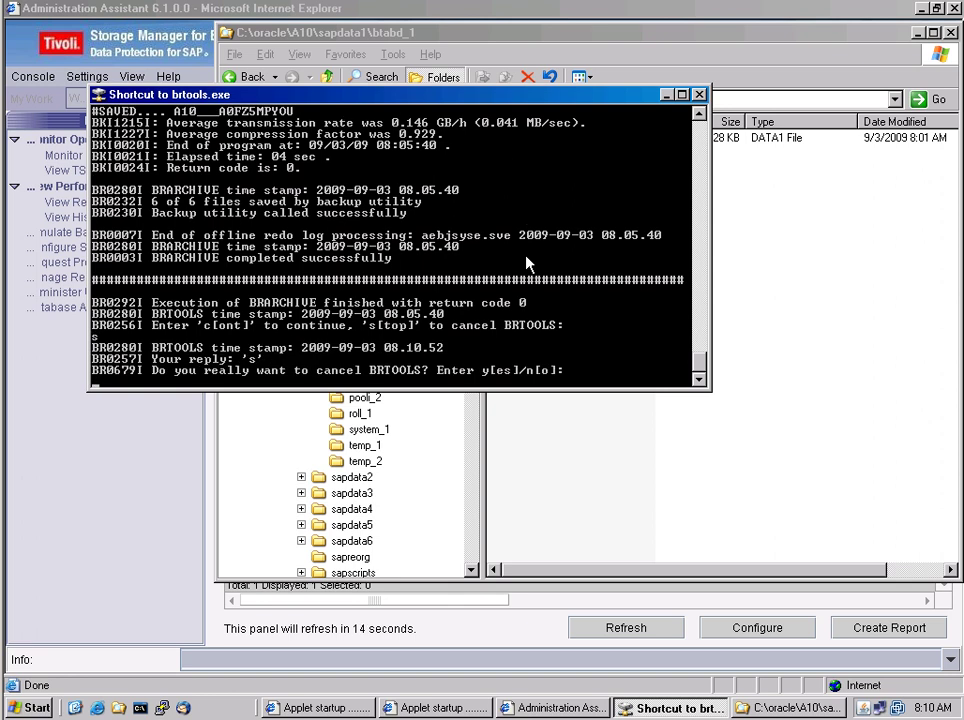
text(y)
key(Return)
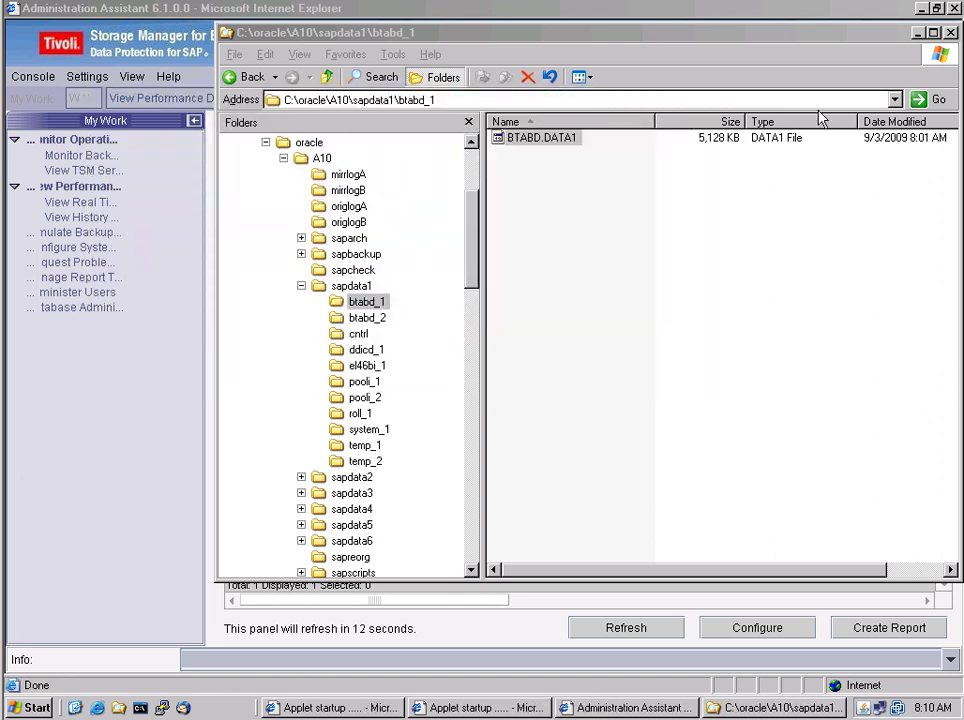
click(918, 32)
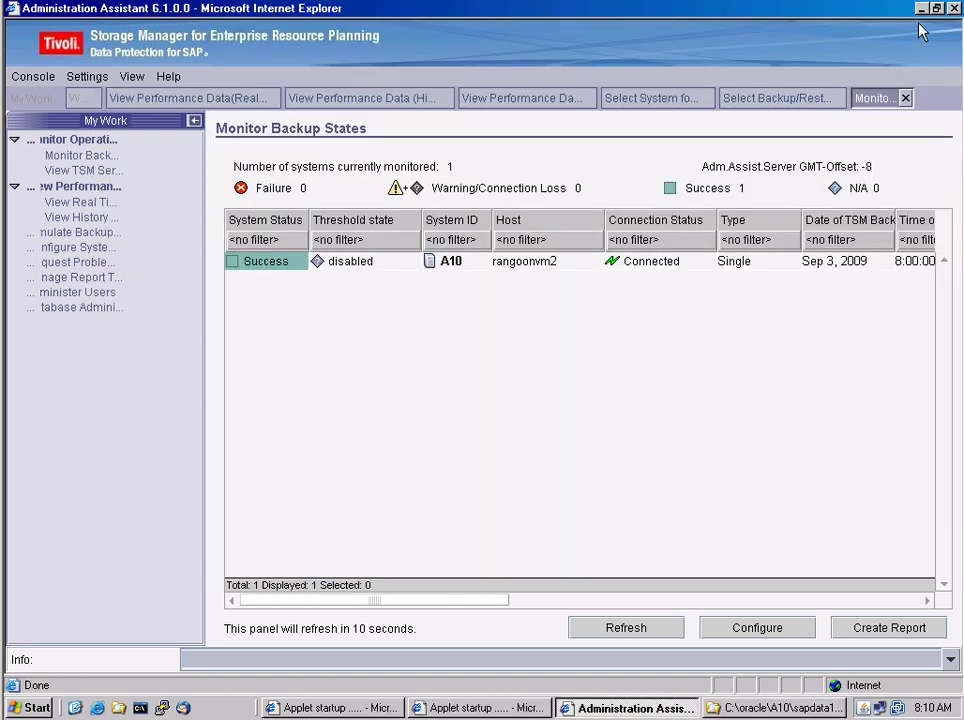
click(920, 9)
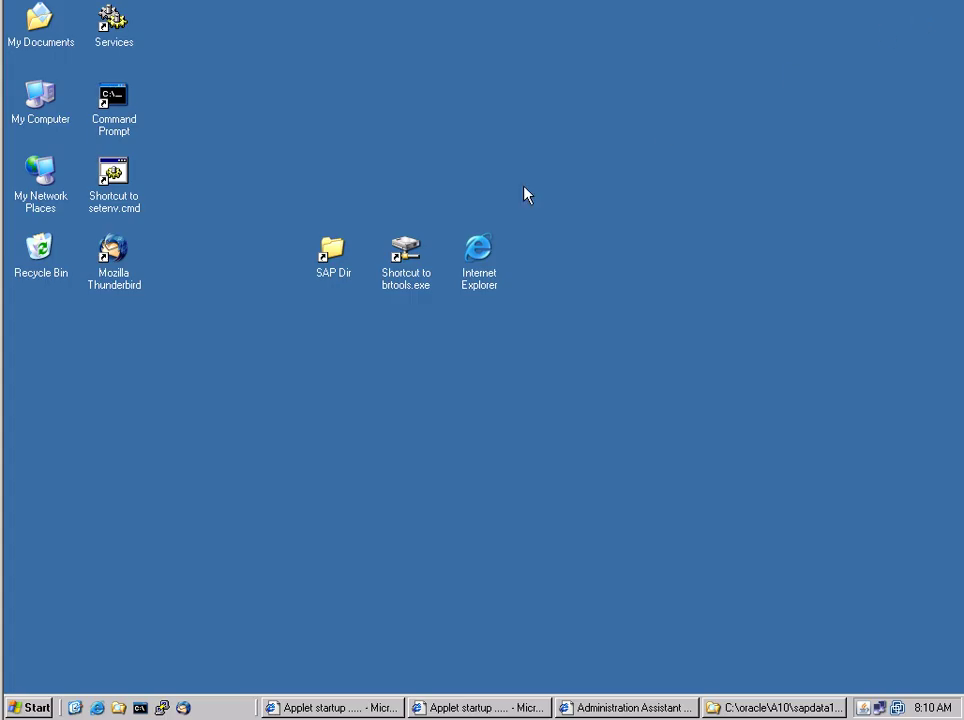
double_click(405, 252)
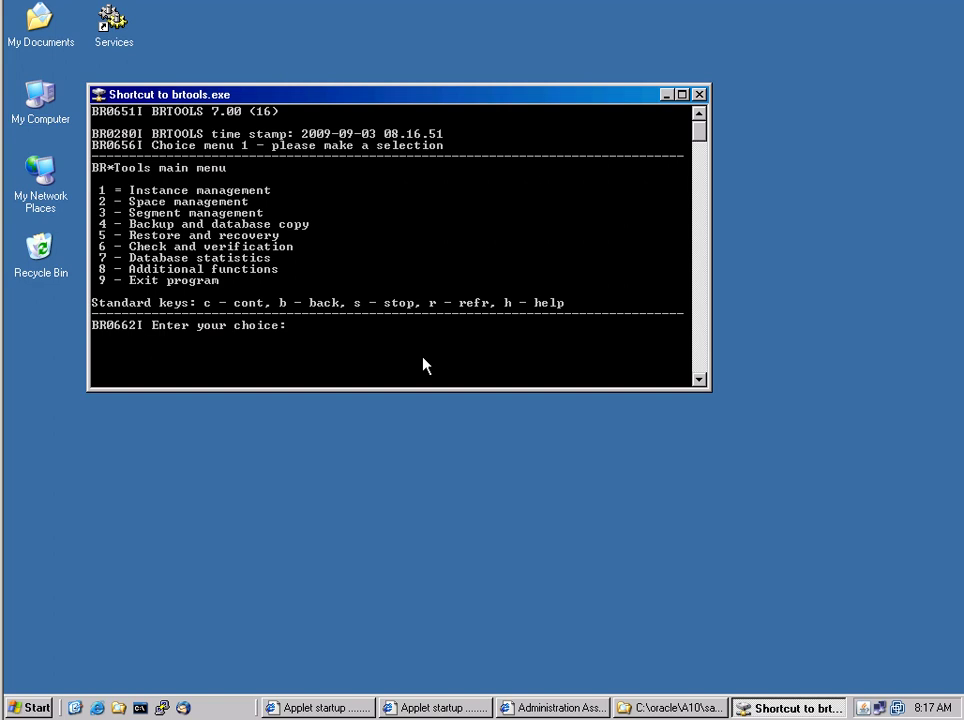
Choose Restore and recovery (5), then complete database recovery (1), accepting the BRRECOVER options
text(5)
key(Return)
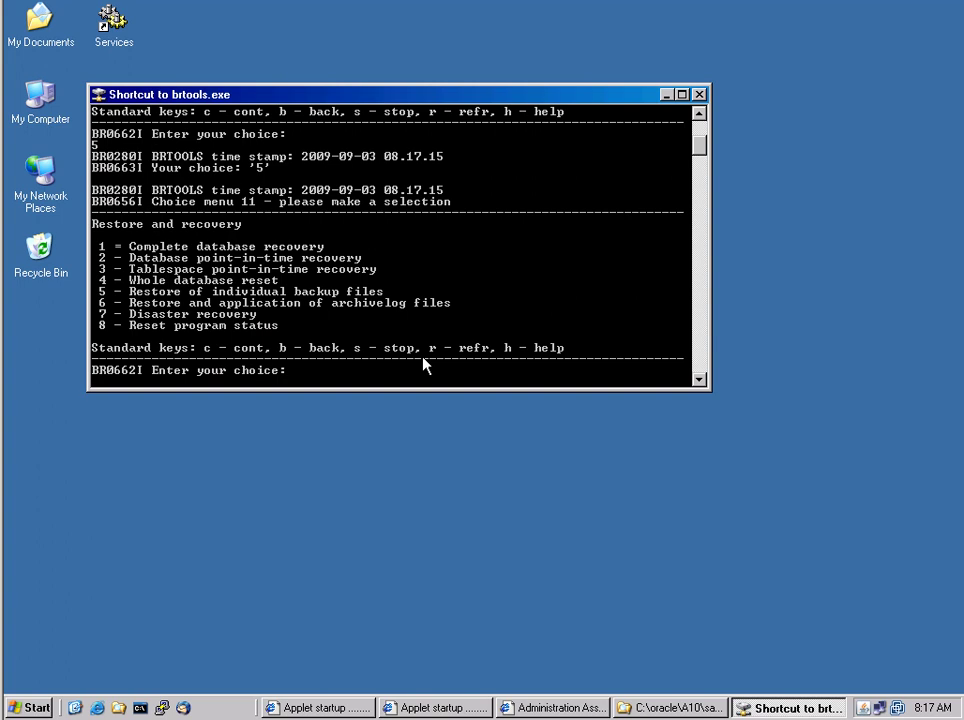
text(1)
key(Return)
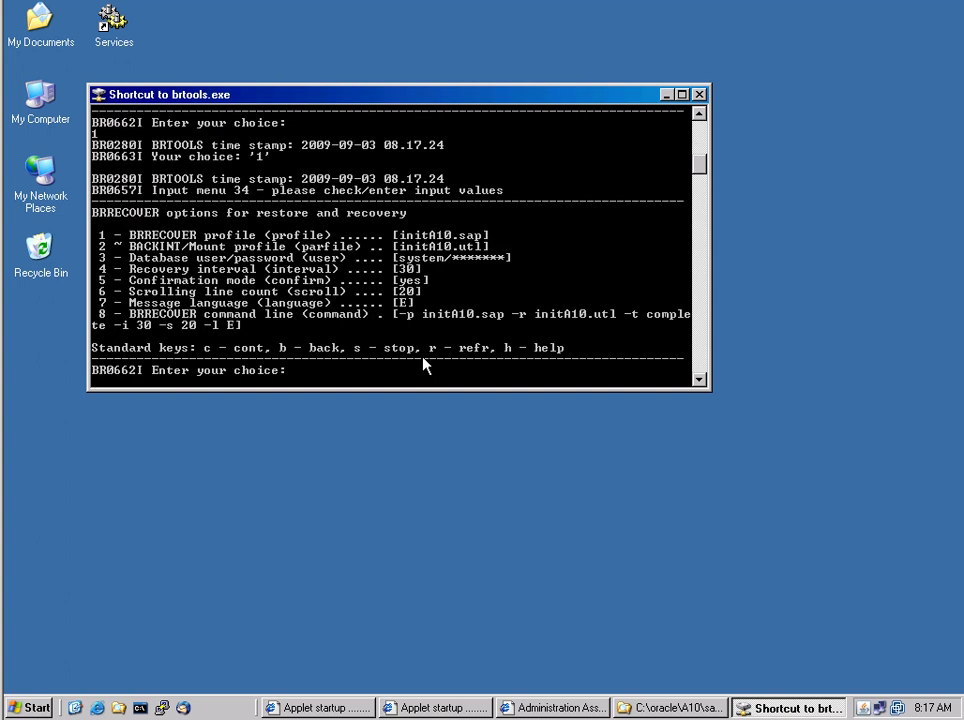
text(c)
key(Return)
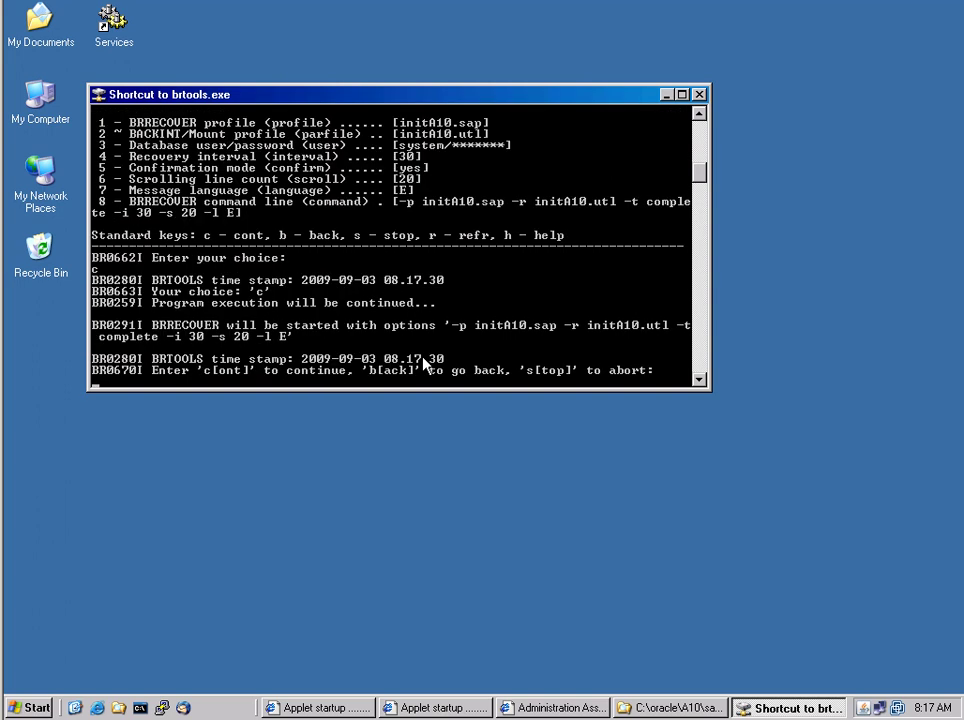
Start BRRECOVER, mount database A10, and confirm that BTABD.DATA1 is missing and marked for restore
text(c)
key(Return)
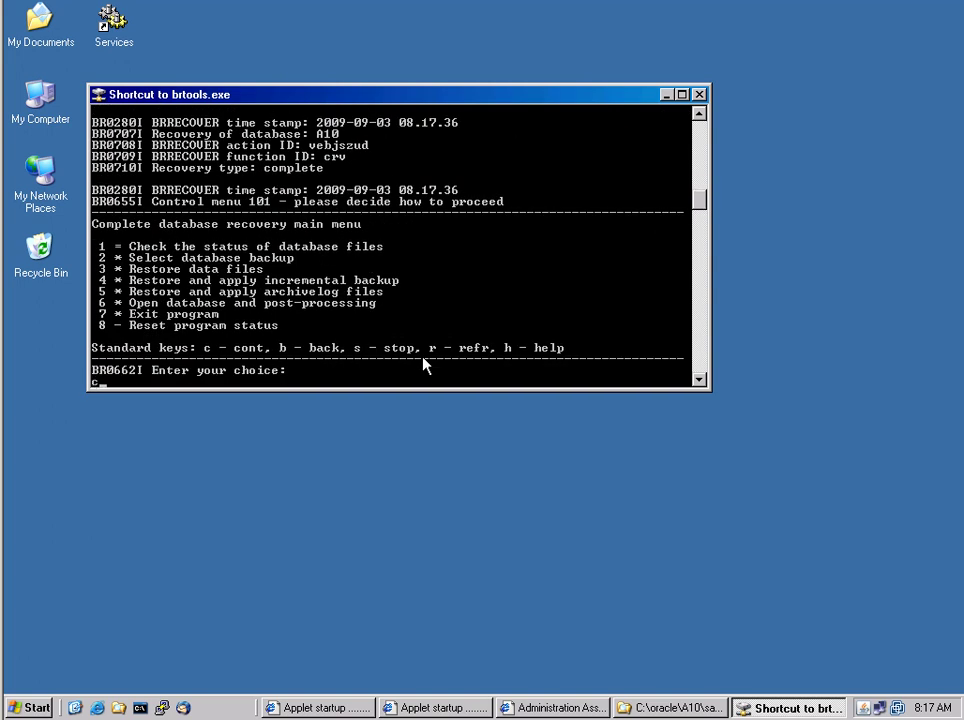
text(c)
key(Return)
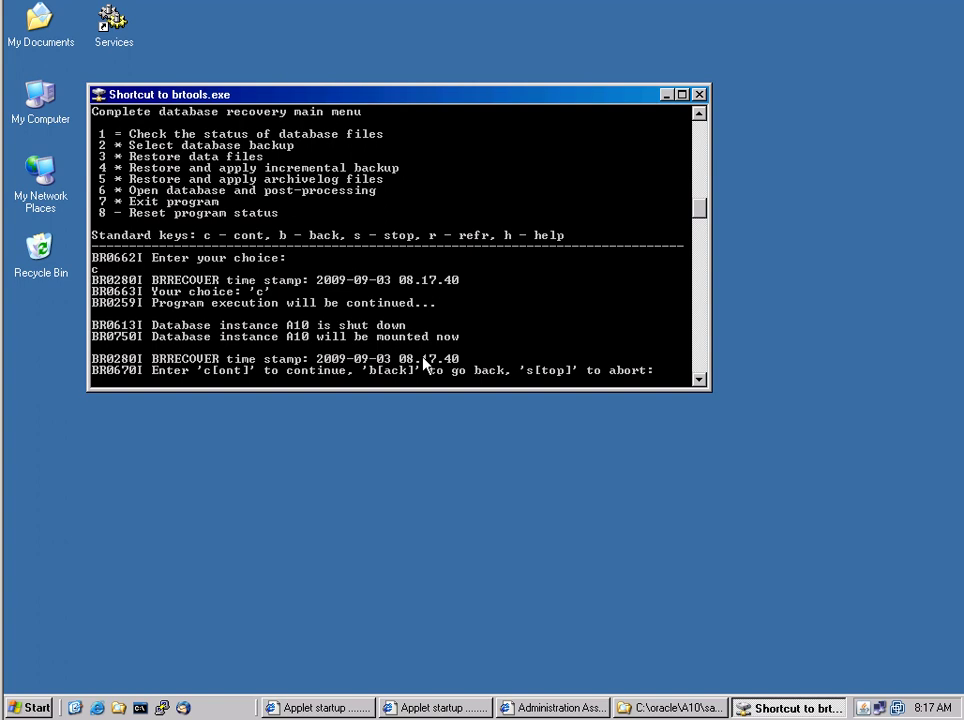
text(c)
key(Return)
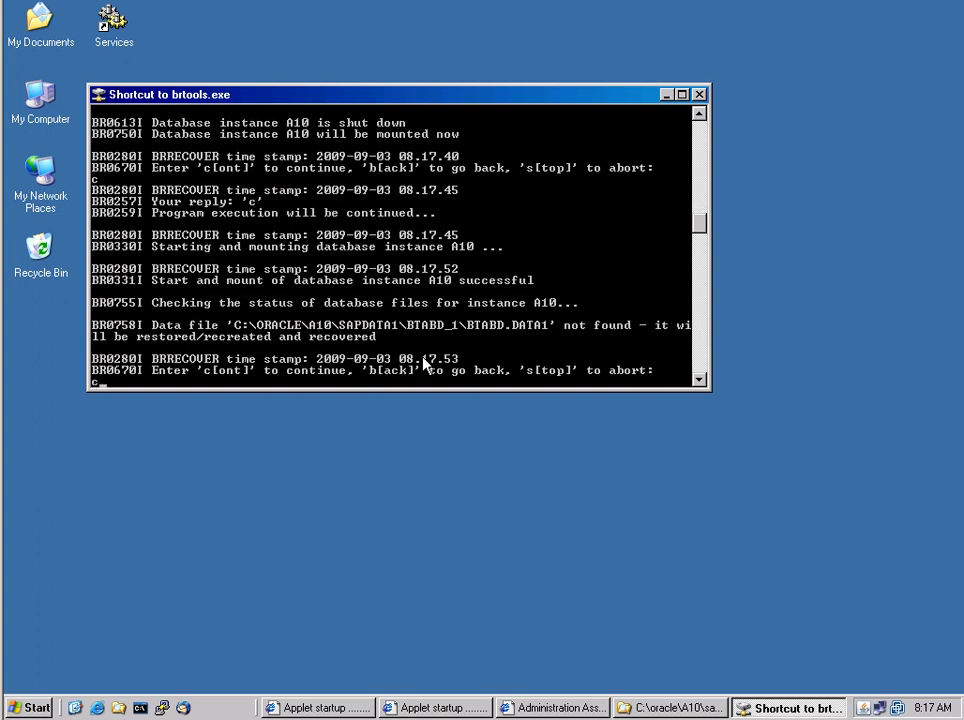
text(c)
key(Return)
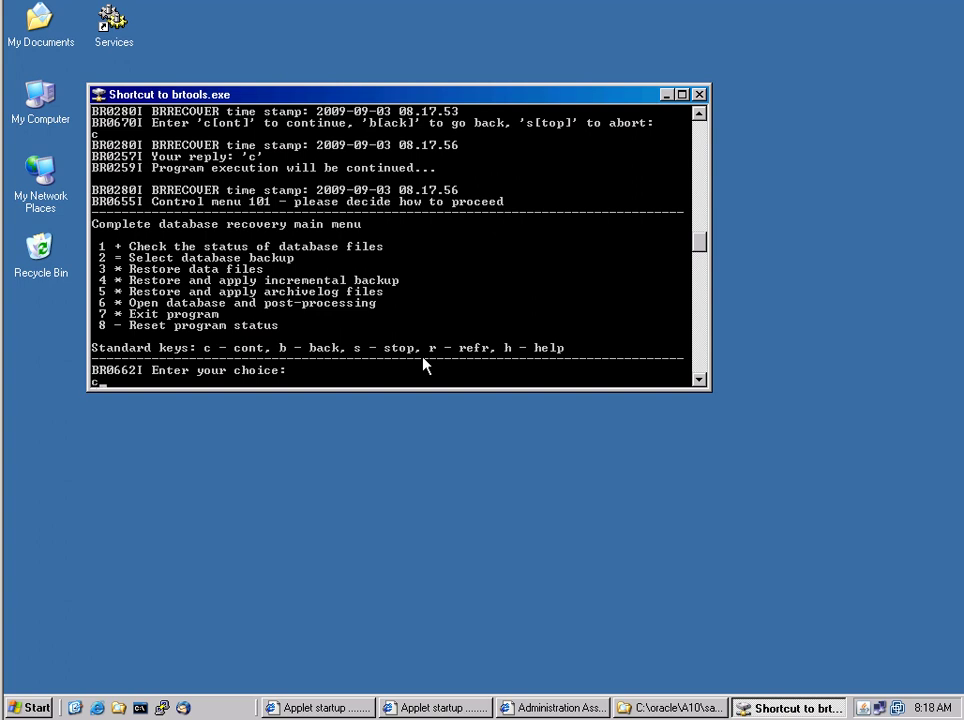
Accept the proposed database backup bebjsyfe.anf for the restore
text(c)
key(Return)
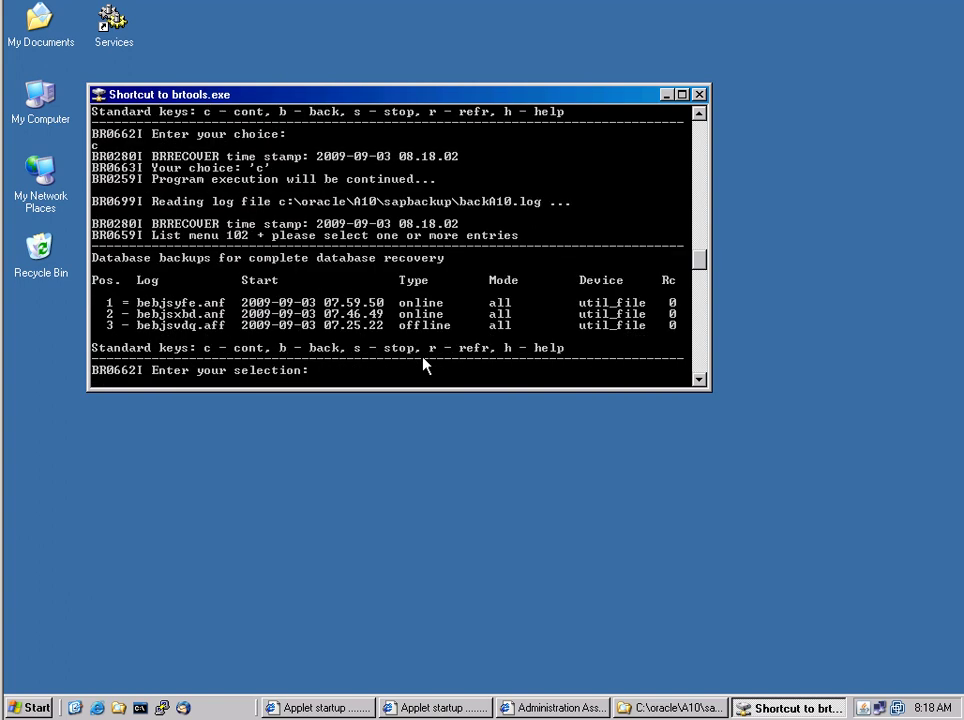
text(c)
key(Return)
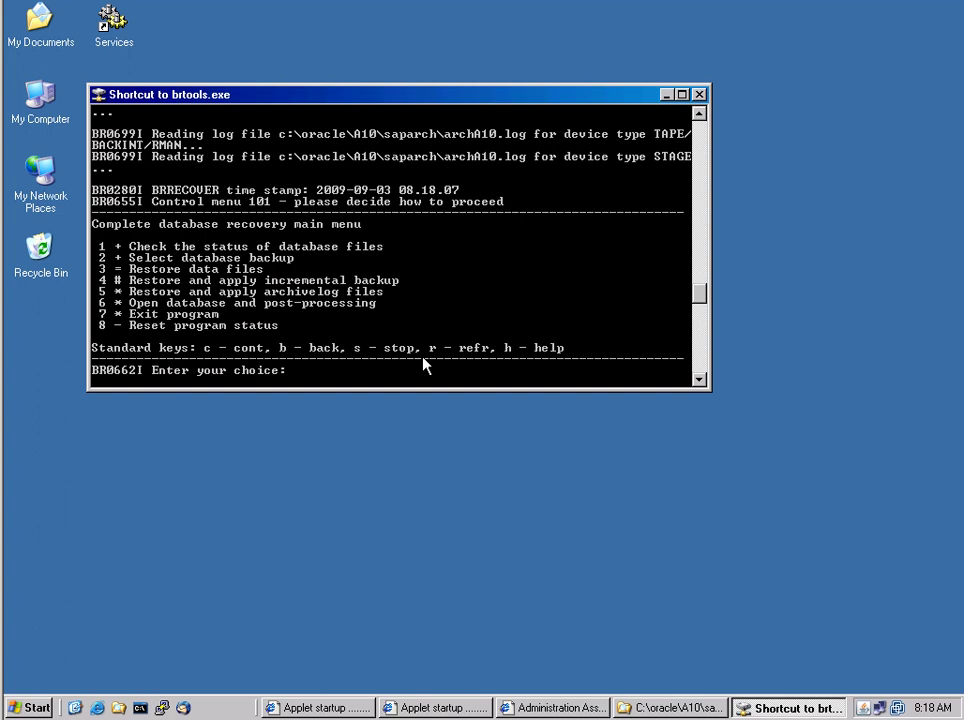
text(c)
key(Return)
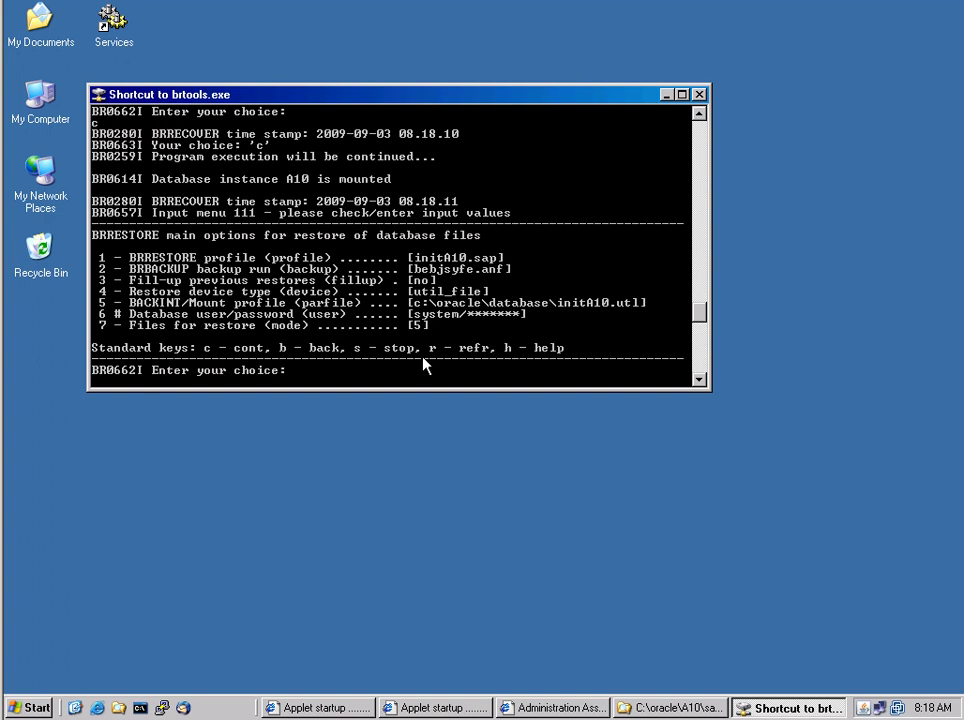
Accept the BRRESTORE options and restore BTABD.DATA1 (5128 KB), finishing with return code 0
text(c)
key(Return)
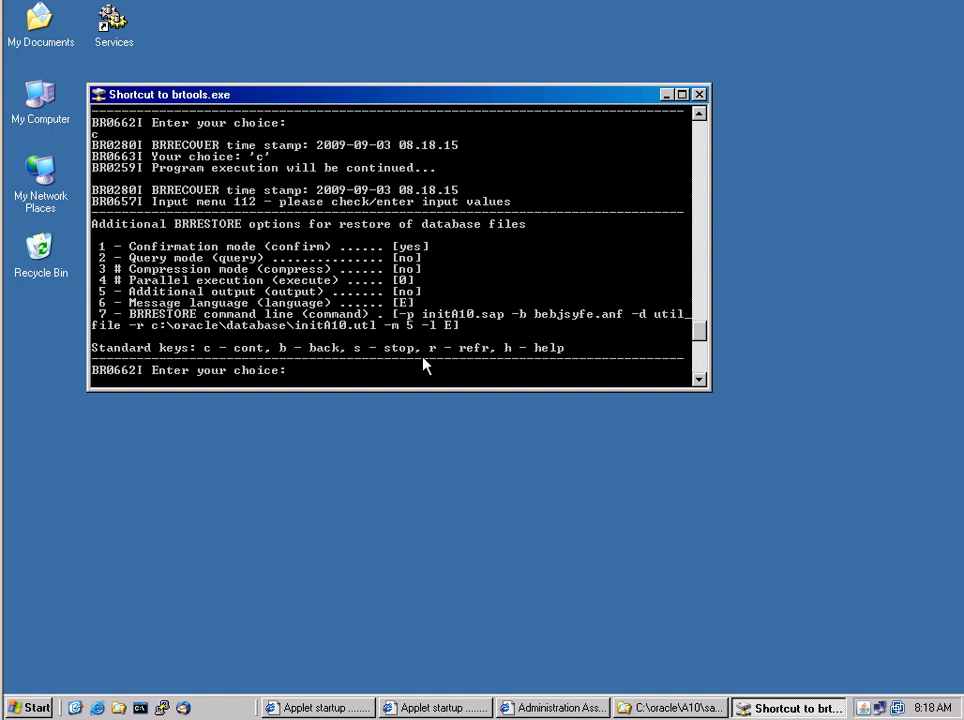
text(c)
key(Return)
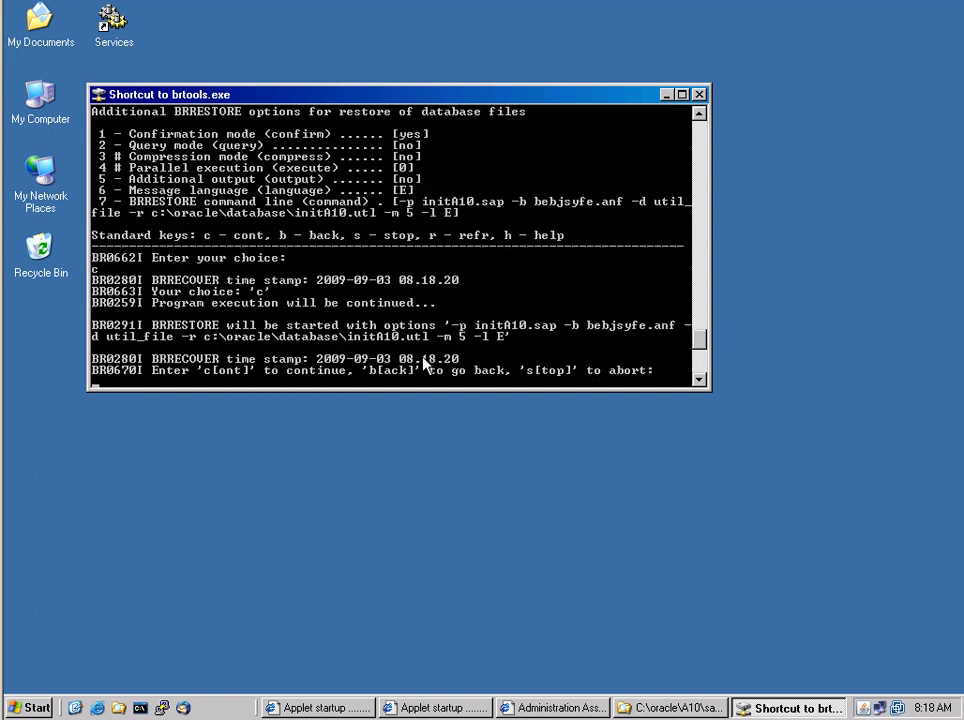
text(c)
key(Return)
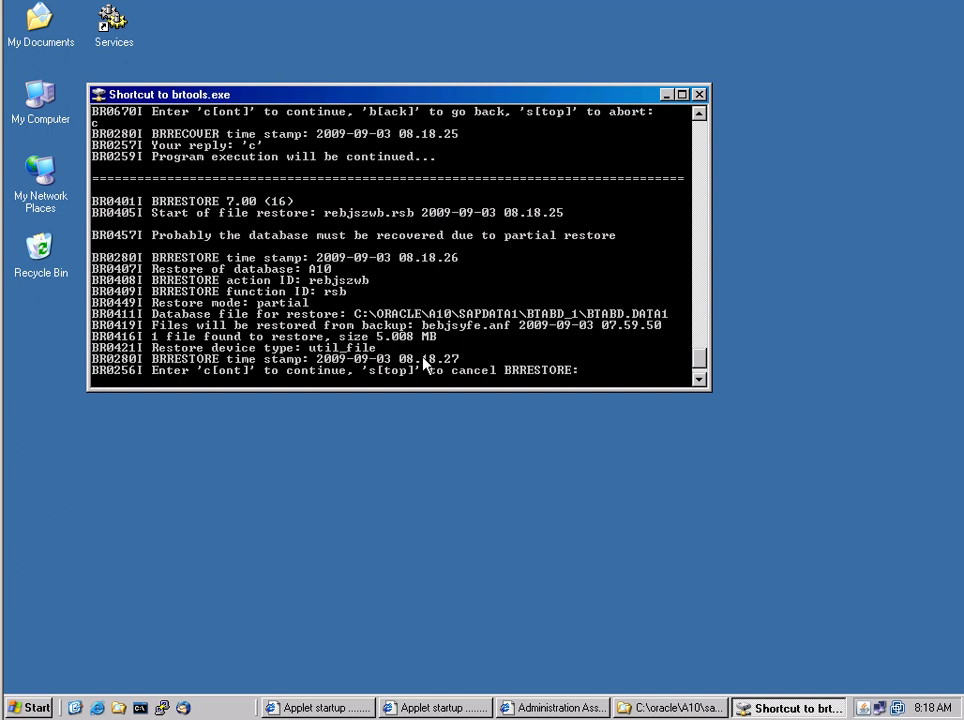
key(Return)
text(c)
key(Return)
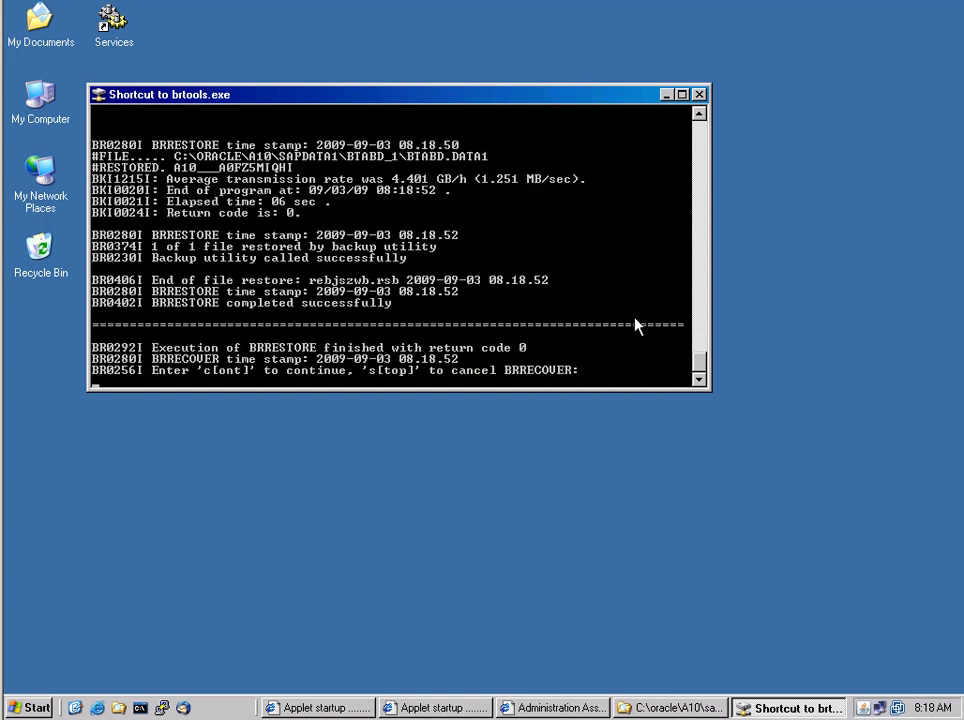
Continue the recovery, remount database A10, and accept the listed archivelog files
text(c)
key(Return)
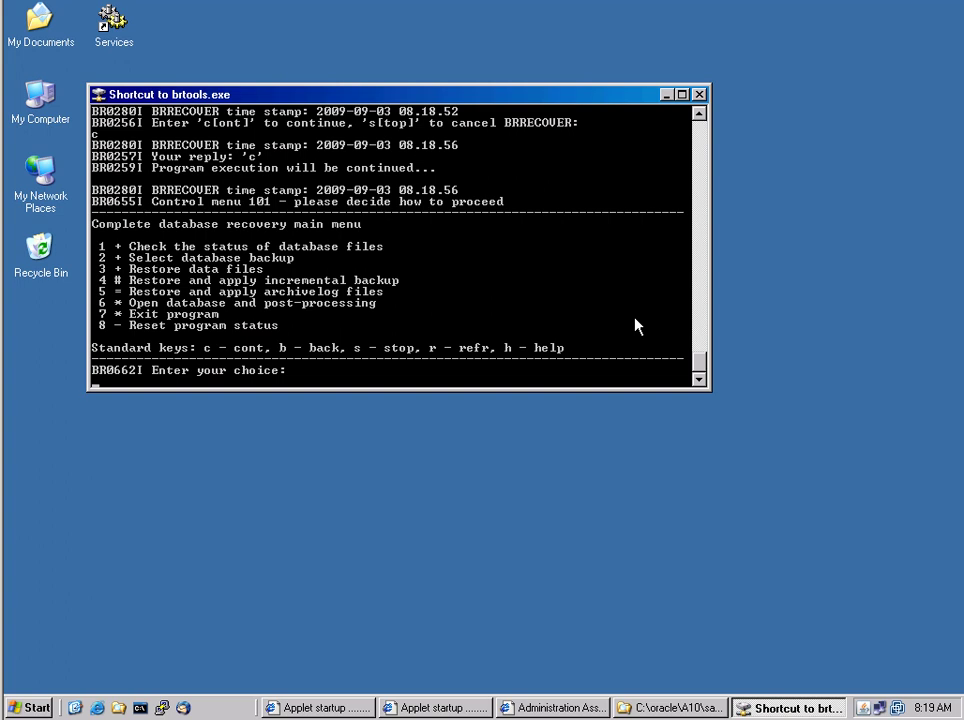
text(c)
key(Return)
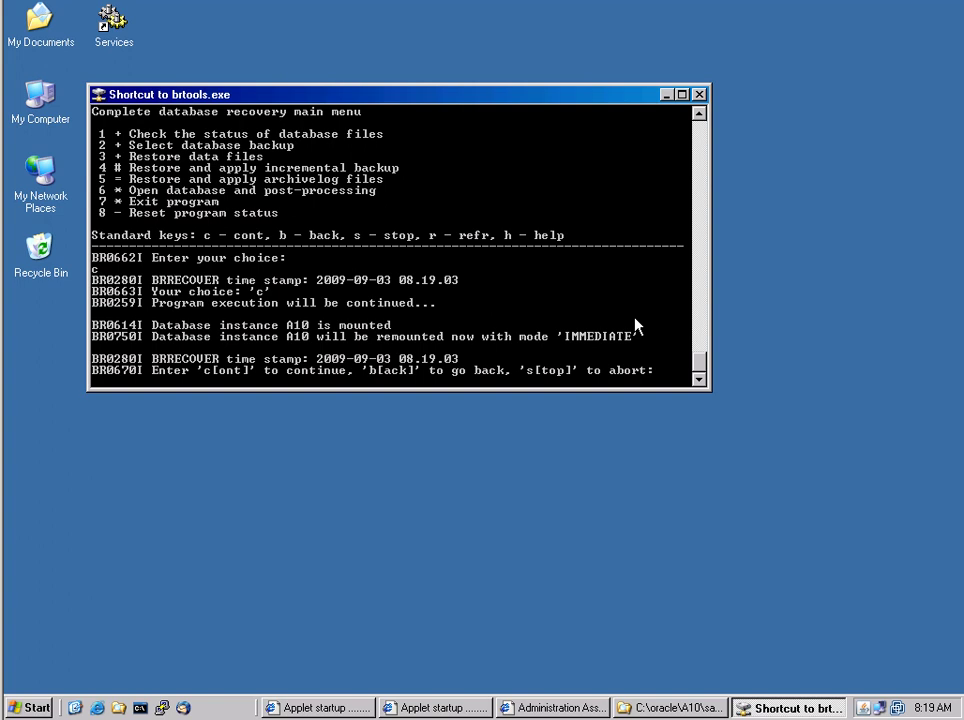
text(c)
key(Return)
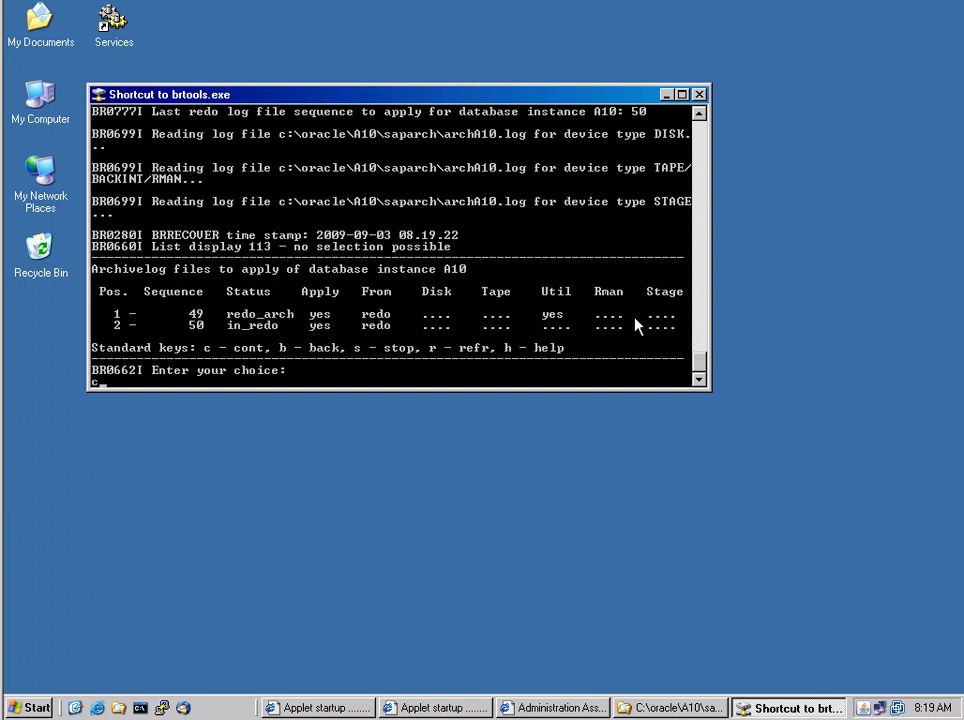
text(c)
key(Return)
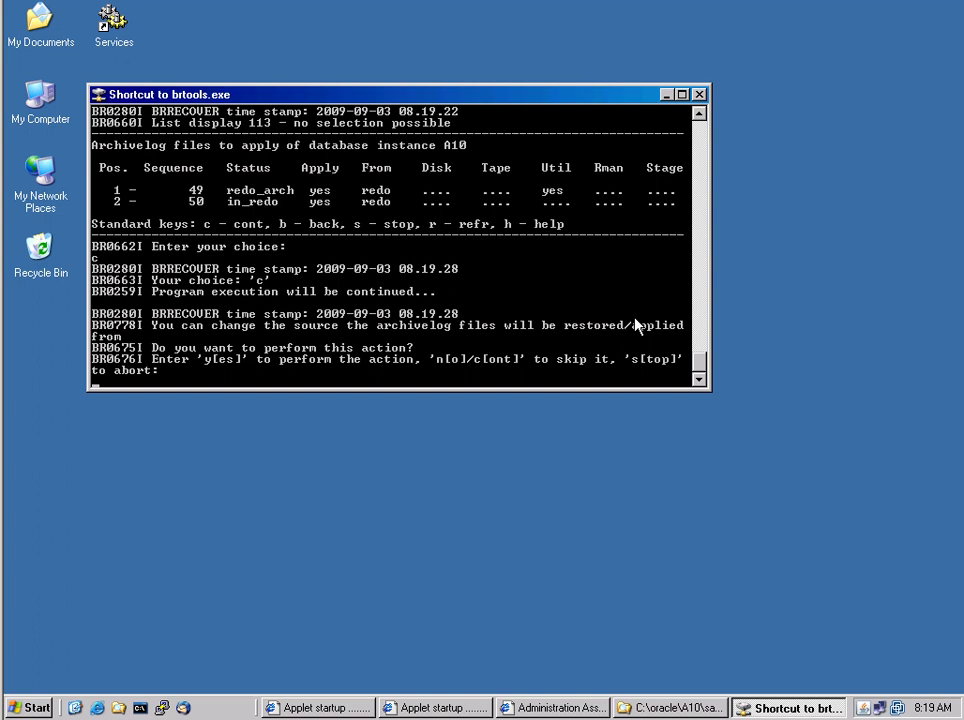
Keep the restore source, accept sequence range 49 to 50, and apply archivelog 49 until media recovery completes
text(c)
key(Return)
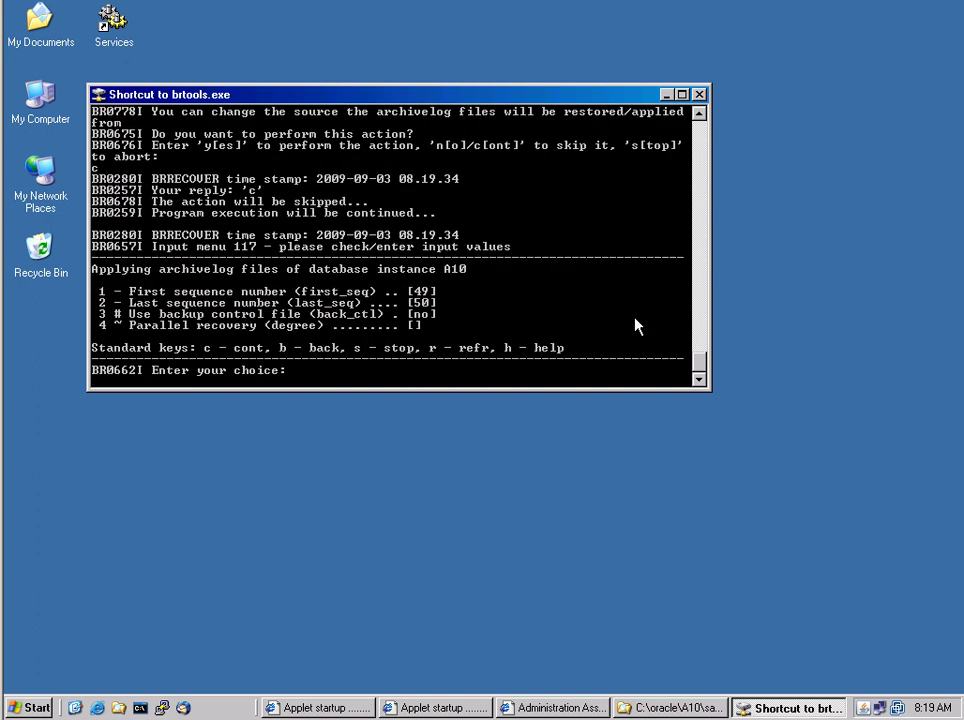
text(c)
key(Return)
text(c)
key(Return)
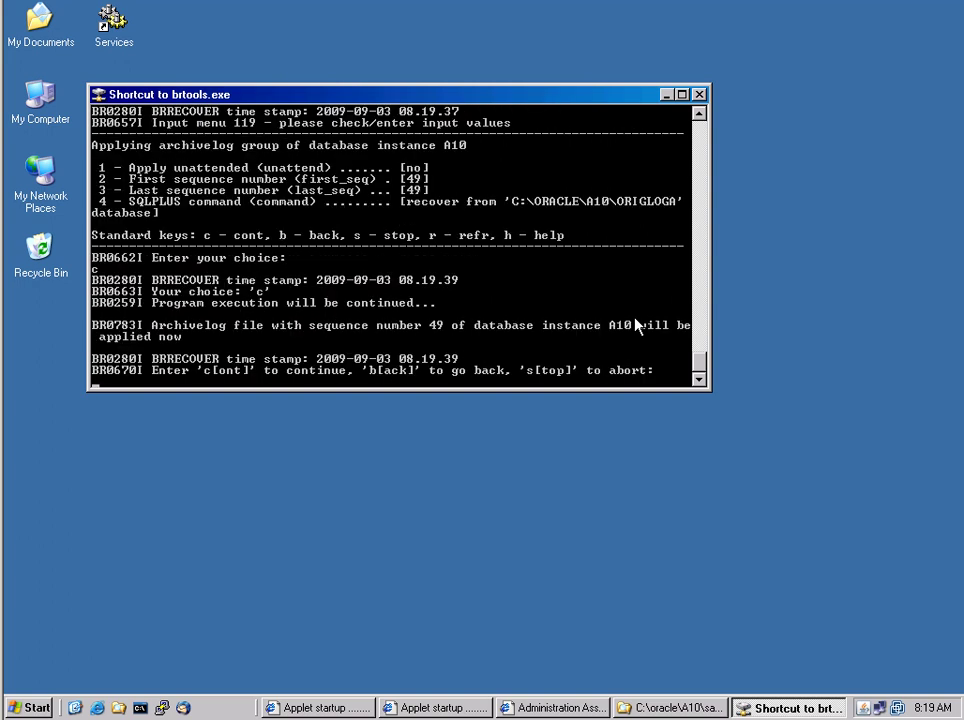
text(c)
key(Return)
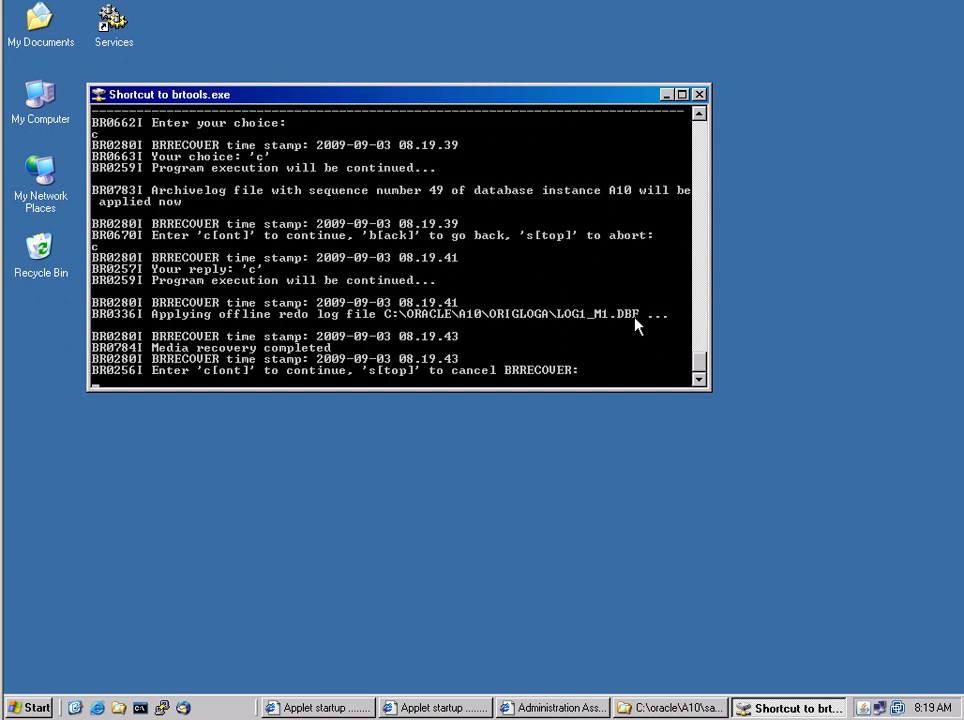
text(c)
key(Return)
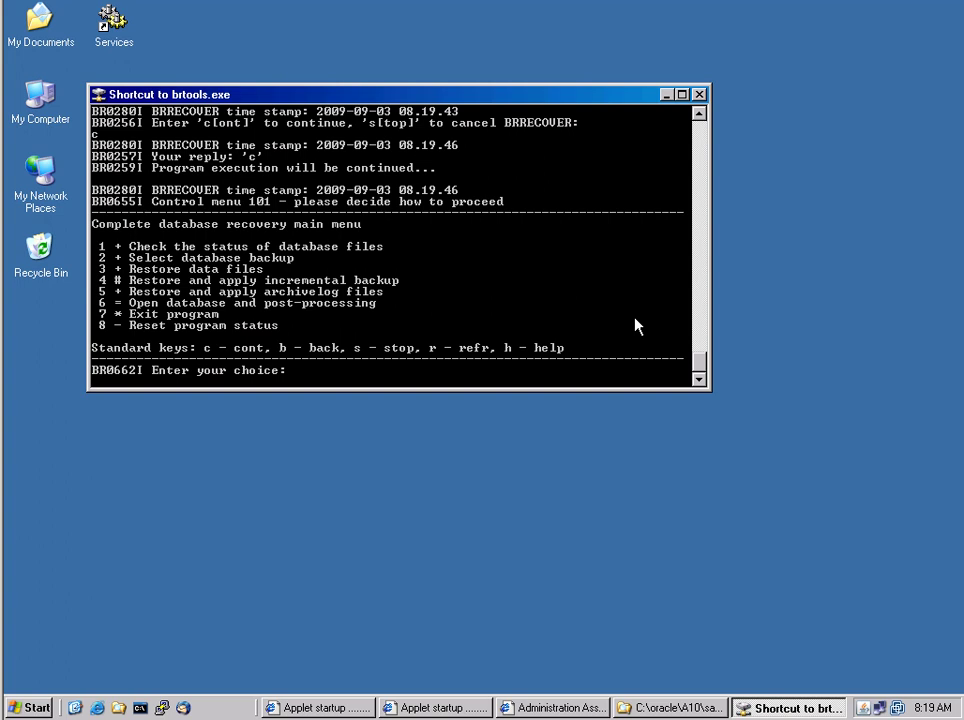
Choose option c to shut down and reopen instance A10, accepting the open options, until it shows OPEN
text(c)
key(Return)
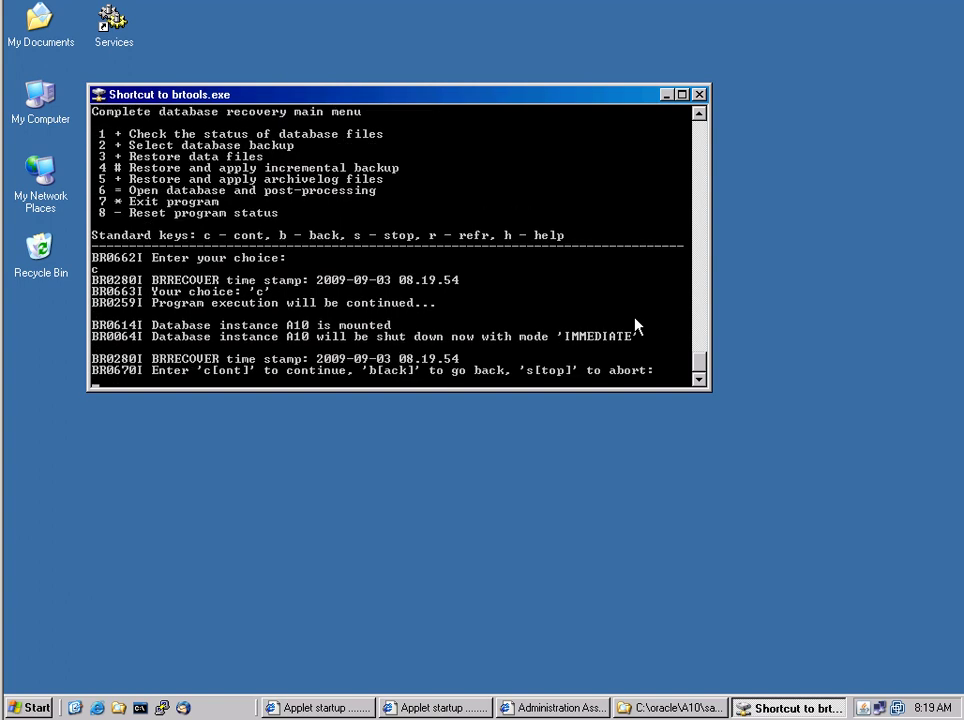
text(c)
key(Return)
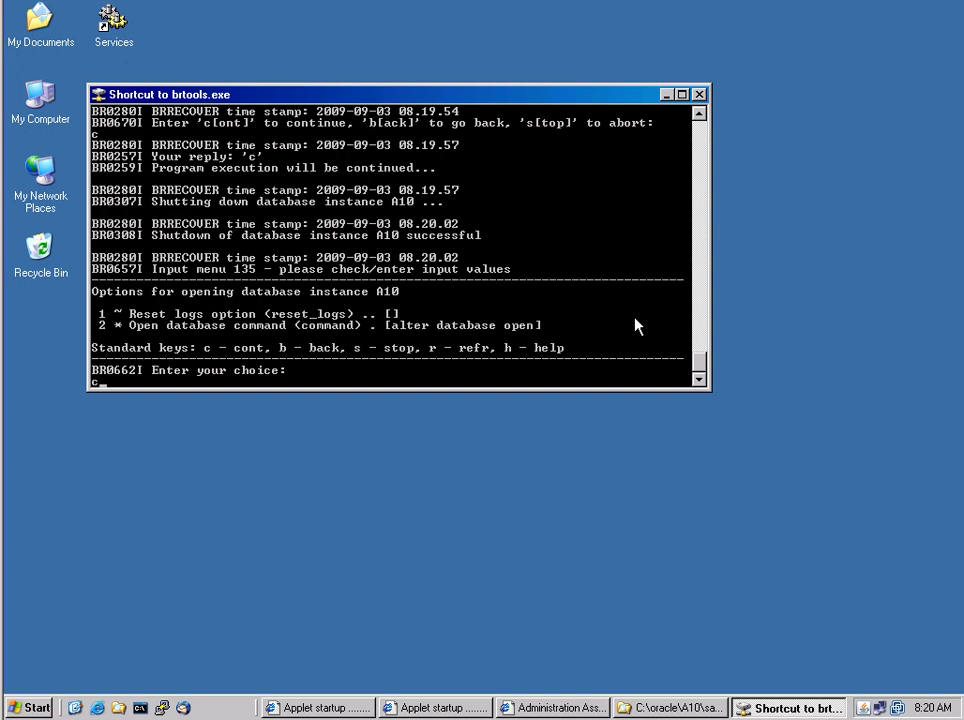
text(c)
key(Return)
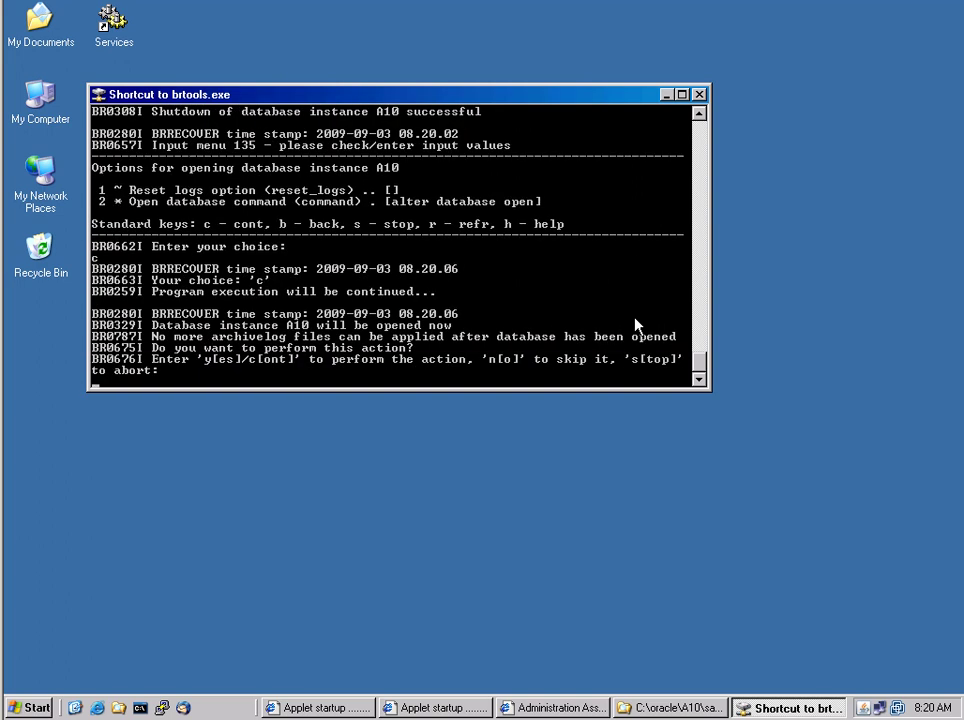
text(c)
key(Return)
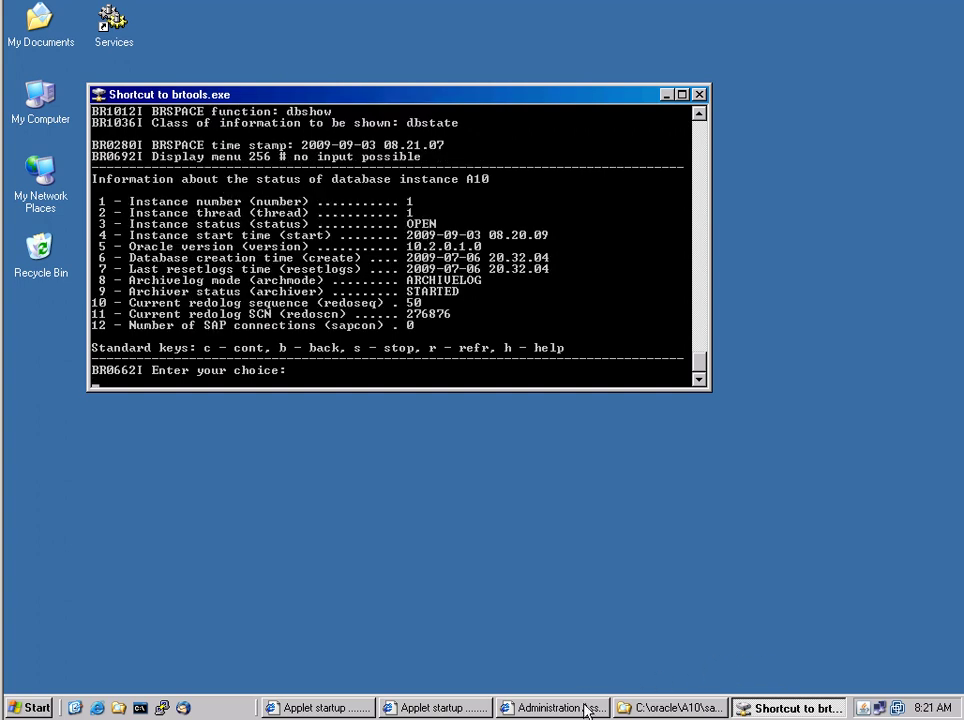
In View History Data, choose system A10 and select the 8:18 Restore run
click(583, 710)
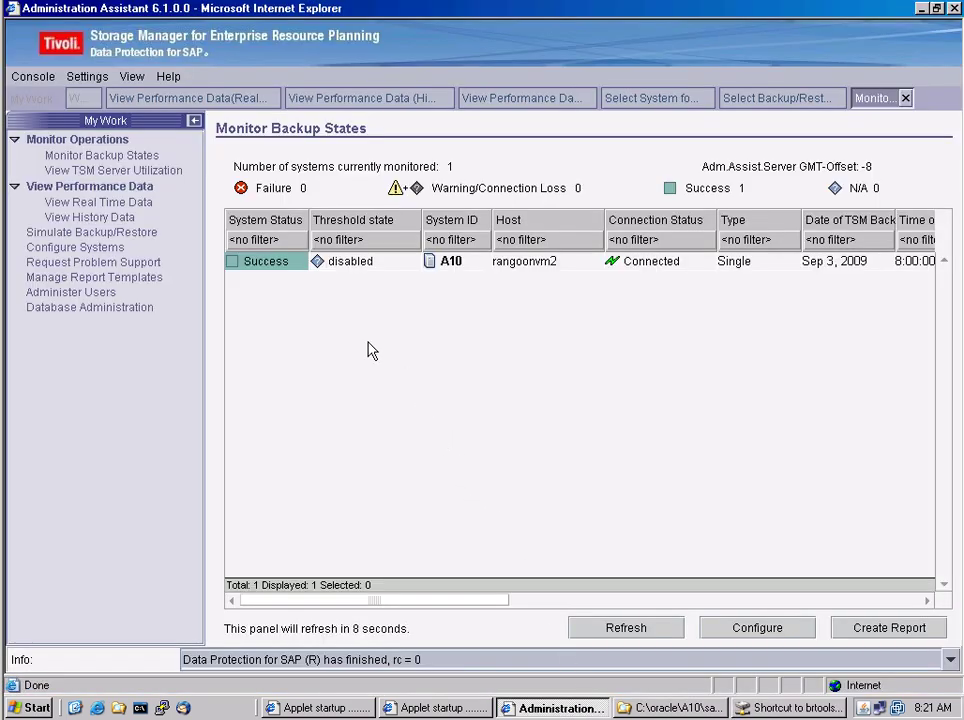
click(111, 219)
click(248, 316)
click(294, 264)
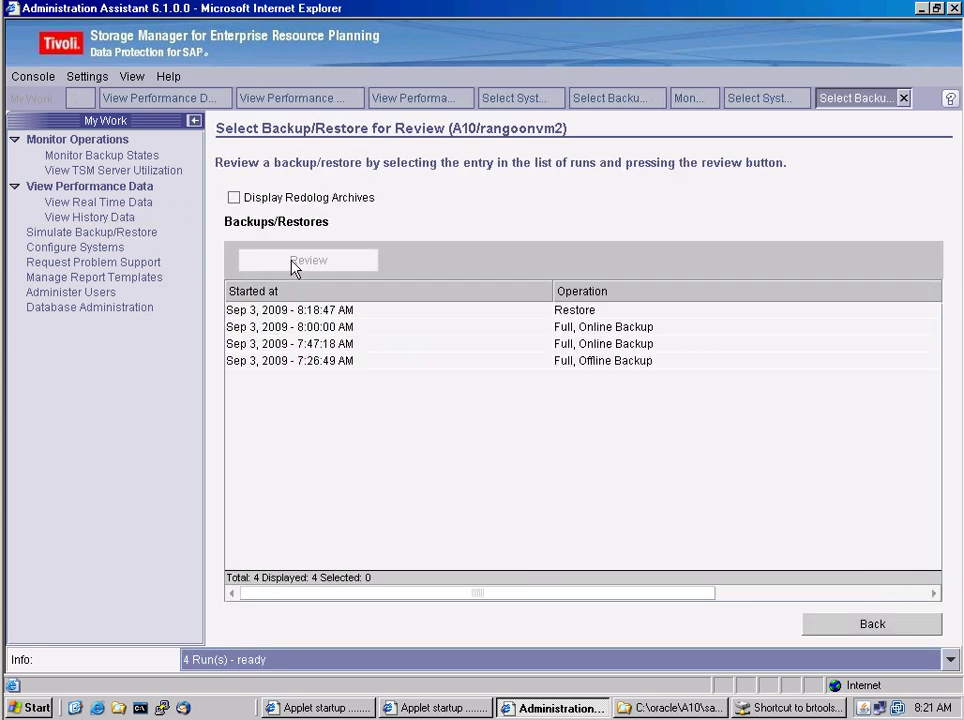
click(573, 312)
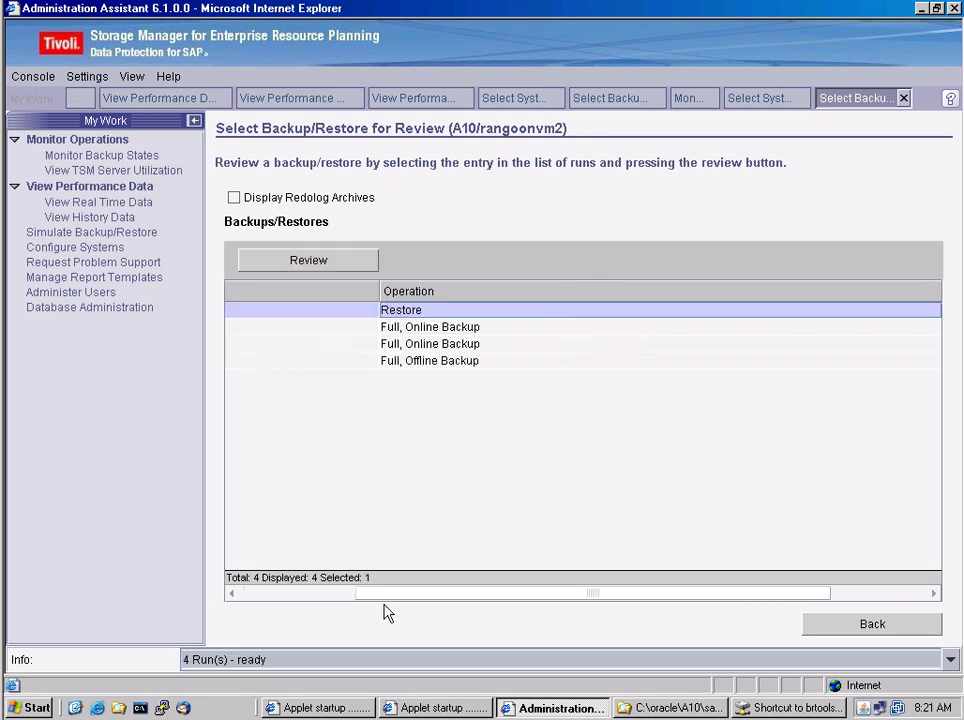
Show the Restore run's transfer rate and utilization charts, then close the Administration Assistant
drag(382, 598, 225, 600)
click(296, 260)
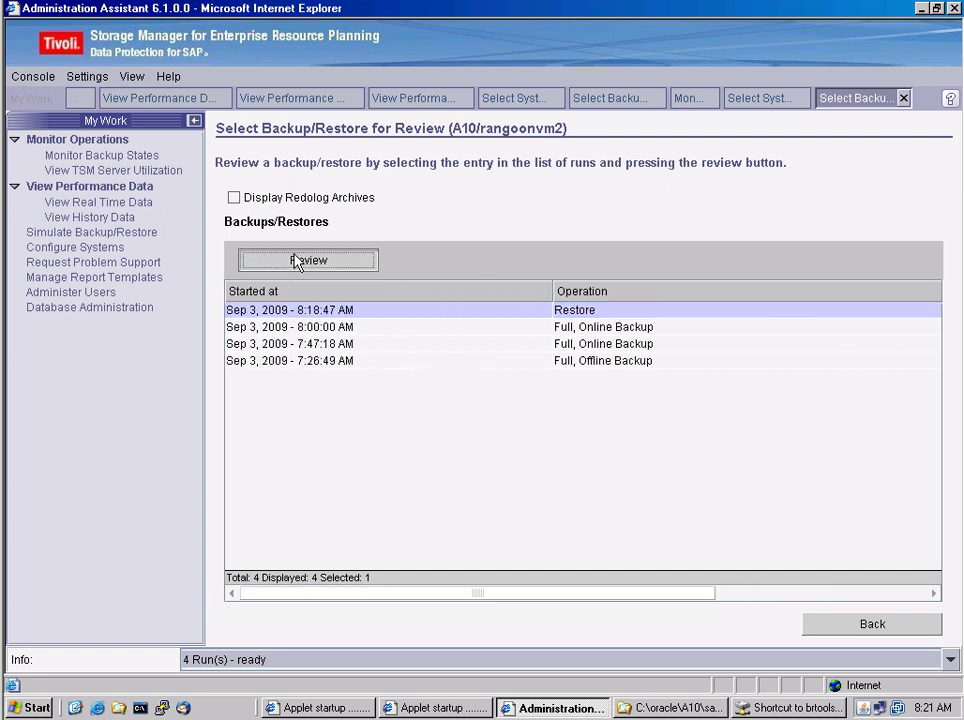
click(320, 284)
click(333, 238)
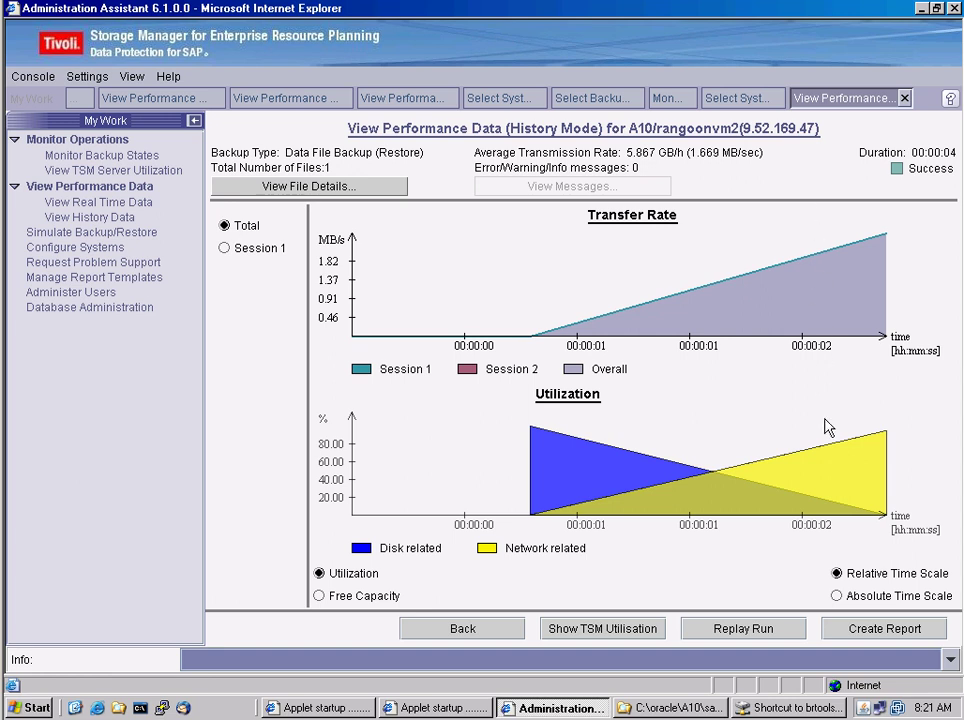
click(954, 9)
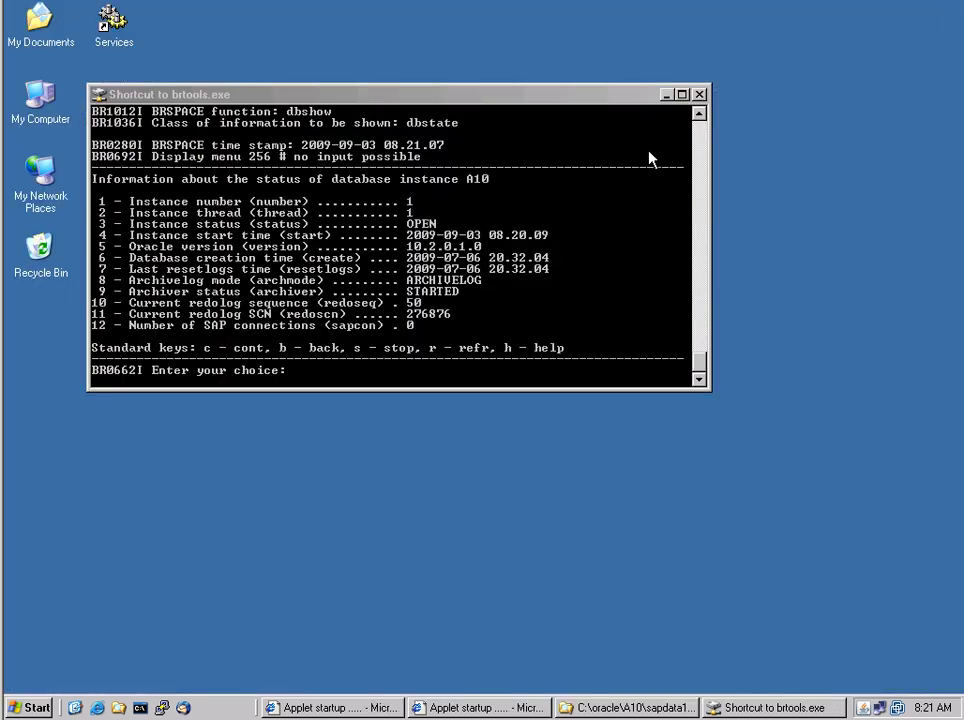
Close BRTools and paste 'backfm -p c:\oracle\database\initA10.utl' into a new Command Prompt
click(700, 96)
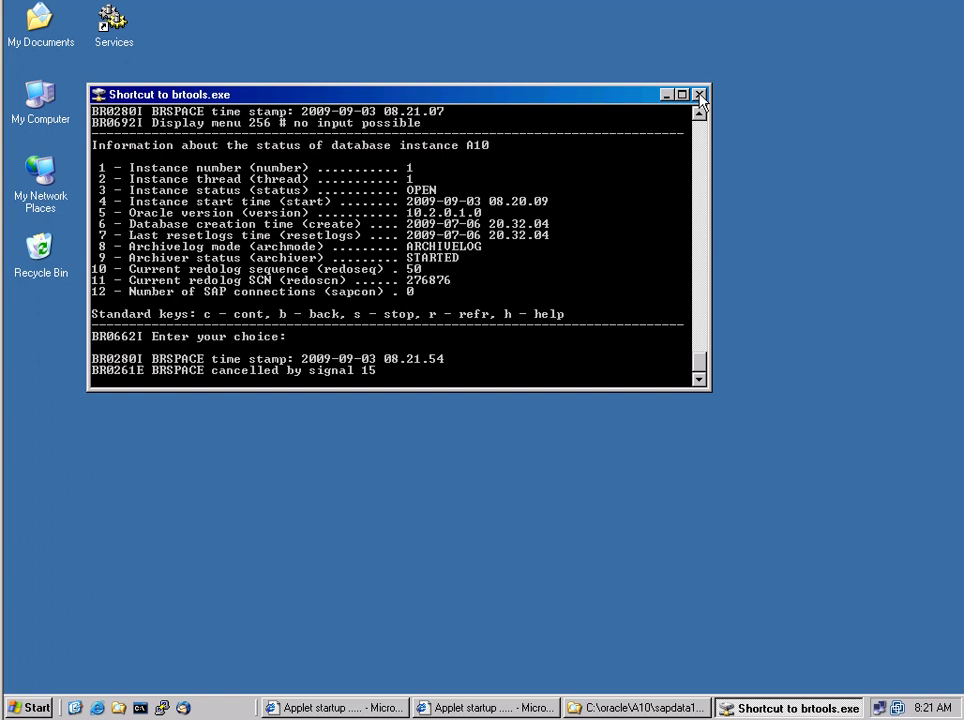
click(140, 708)
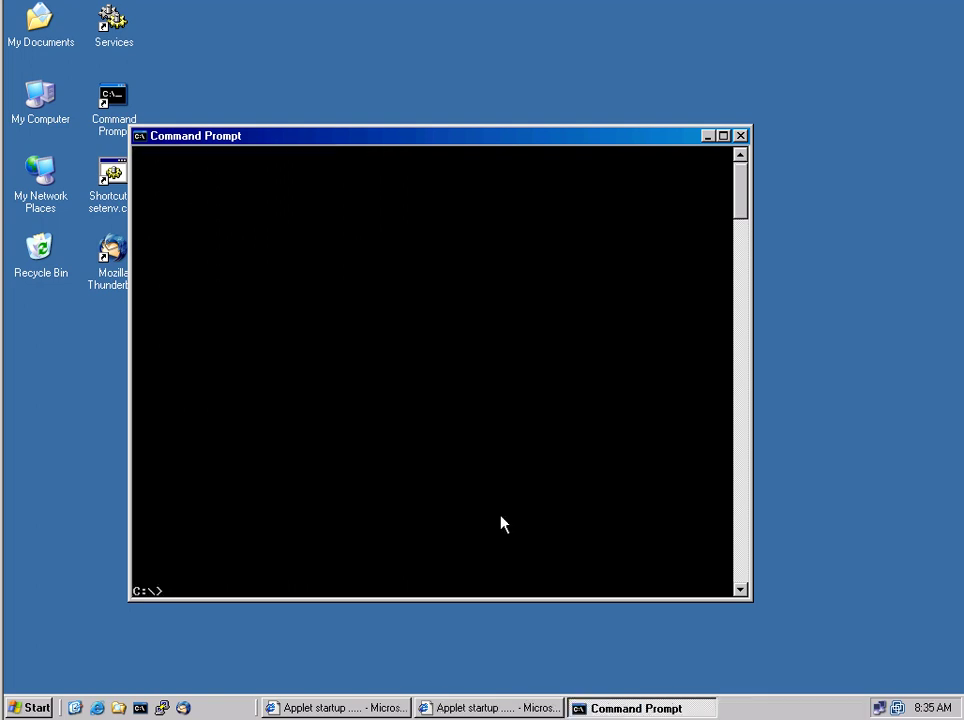
click(500, 515)
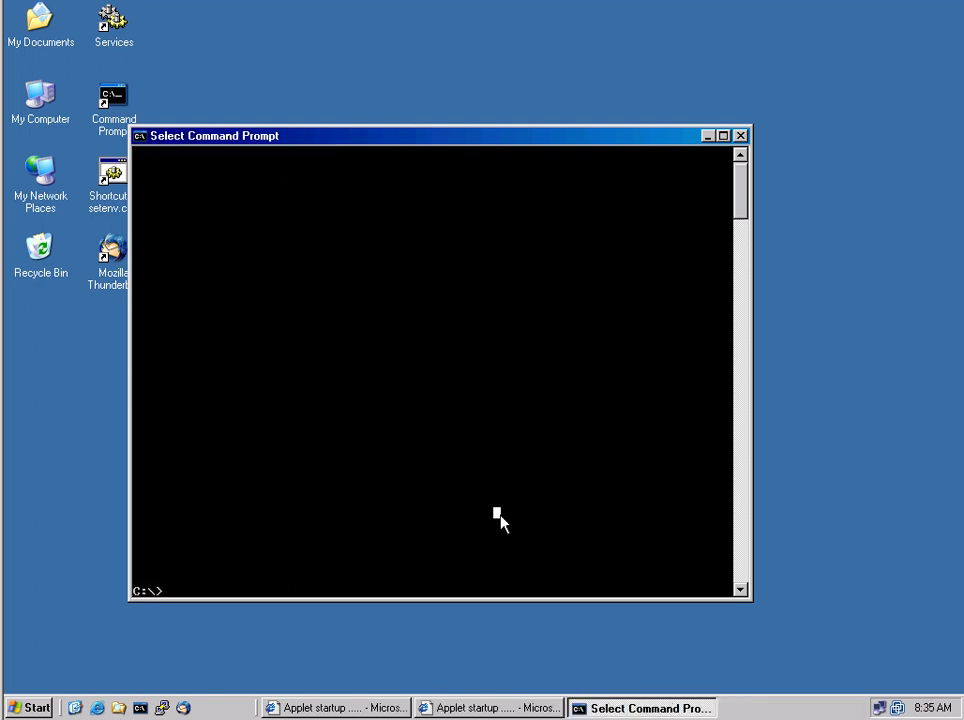
right_click(500, 518)
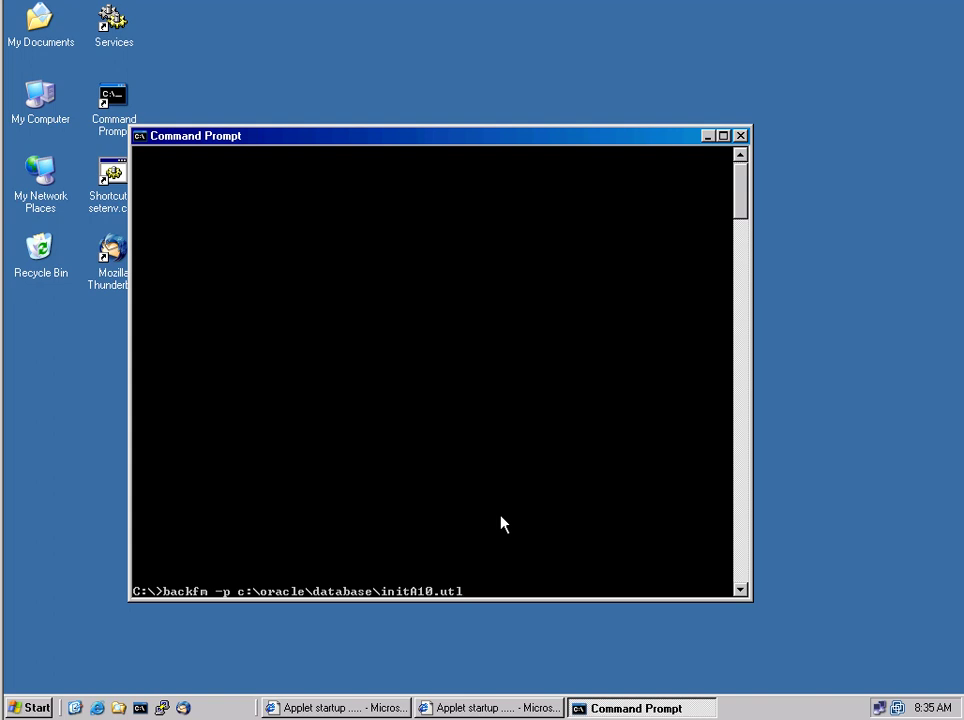
Run backfm, pick backup ID A10___A0FZ5MIQHI, and mark all 21 of its files
key(Return)
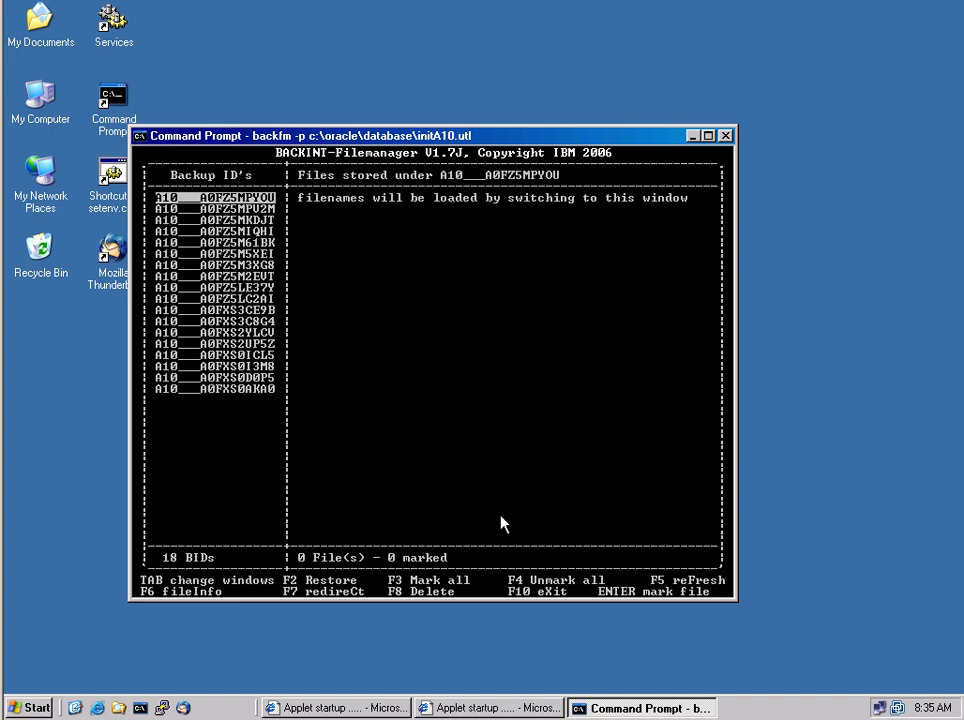
key(Down)
key(Down)
key(Down)
key(Tab)
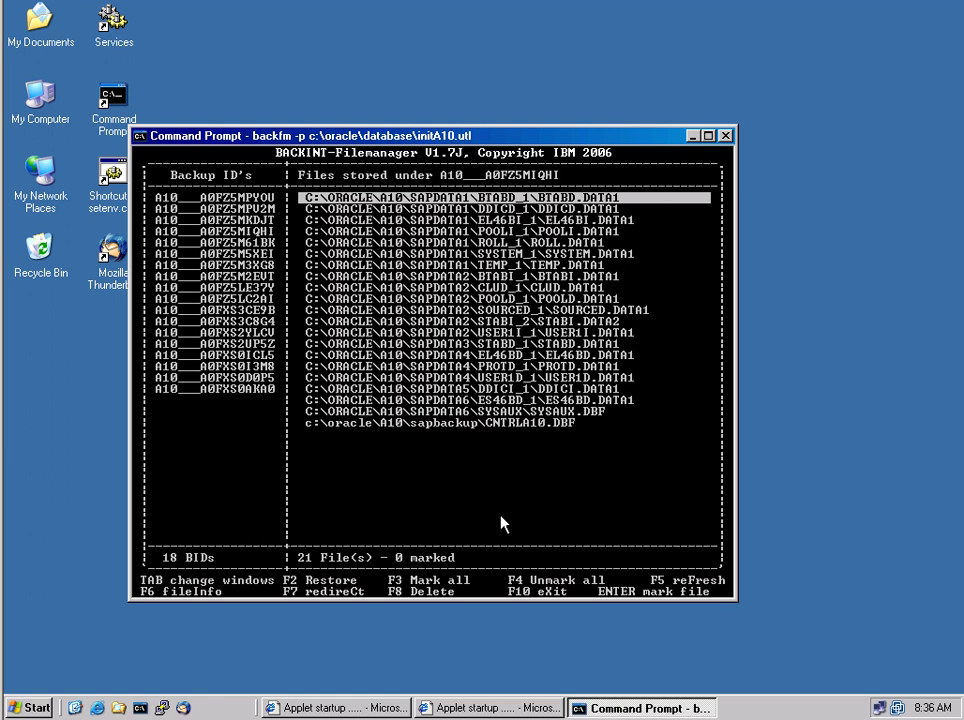
key(F3)
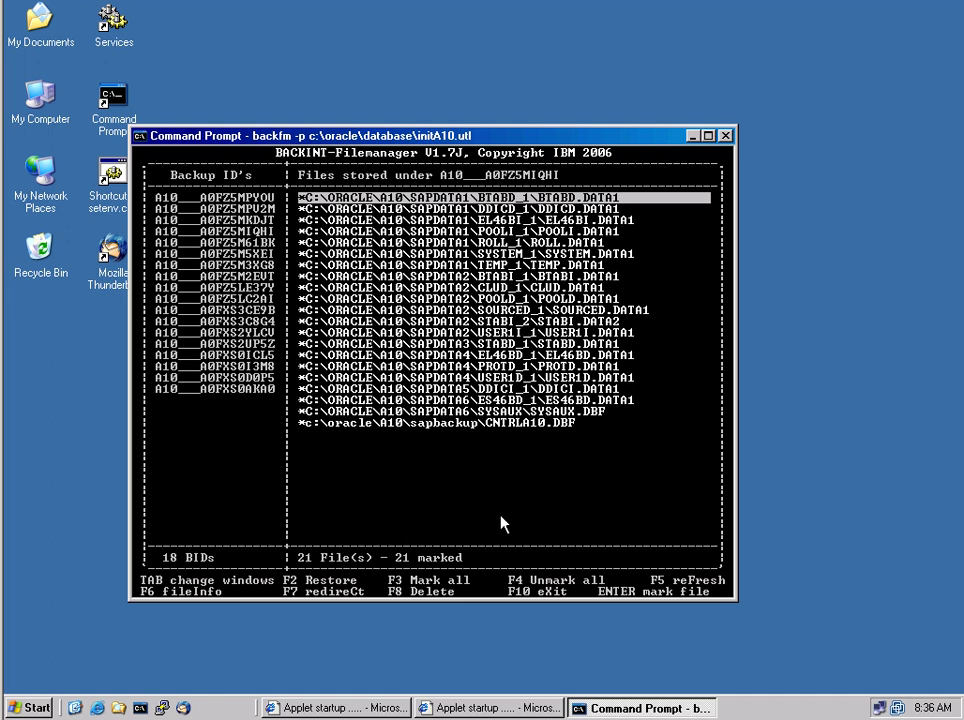
Start a redirected restore to new SID A21, answer y to directories, then decline with No
key(F7)
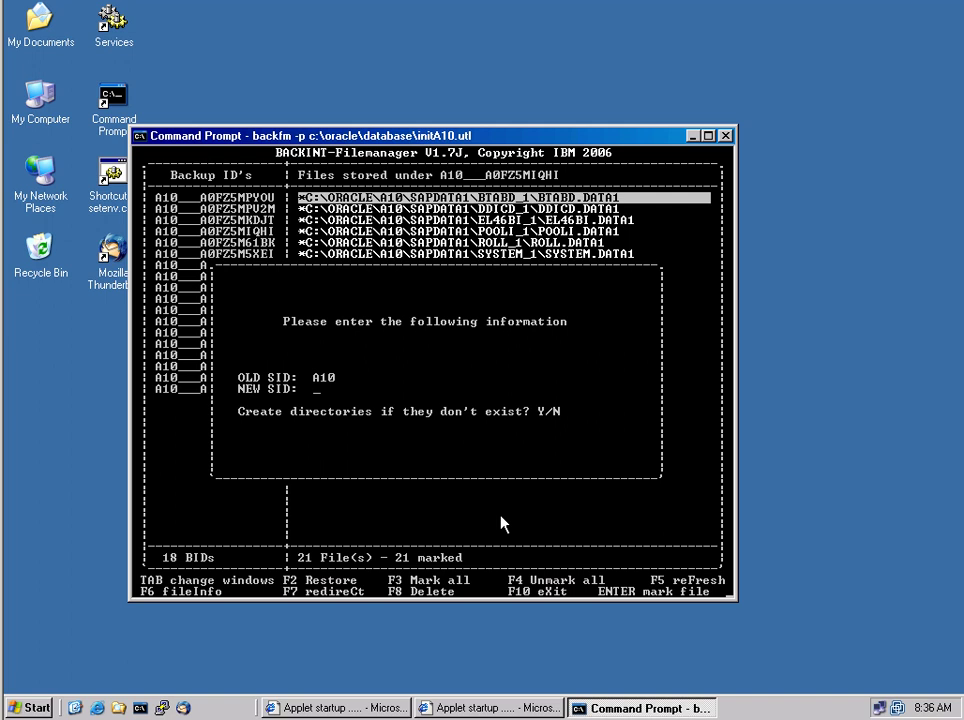
text(A21)
key(y)
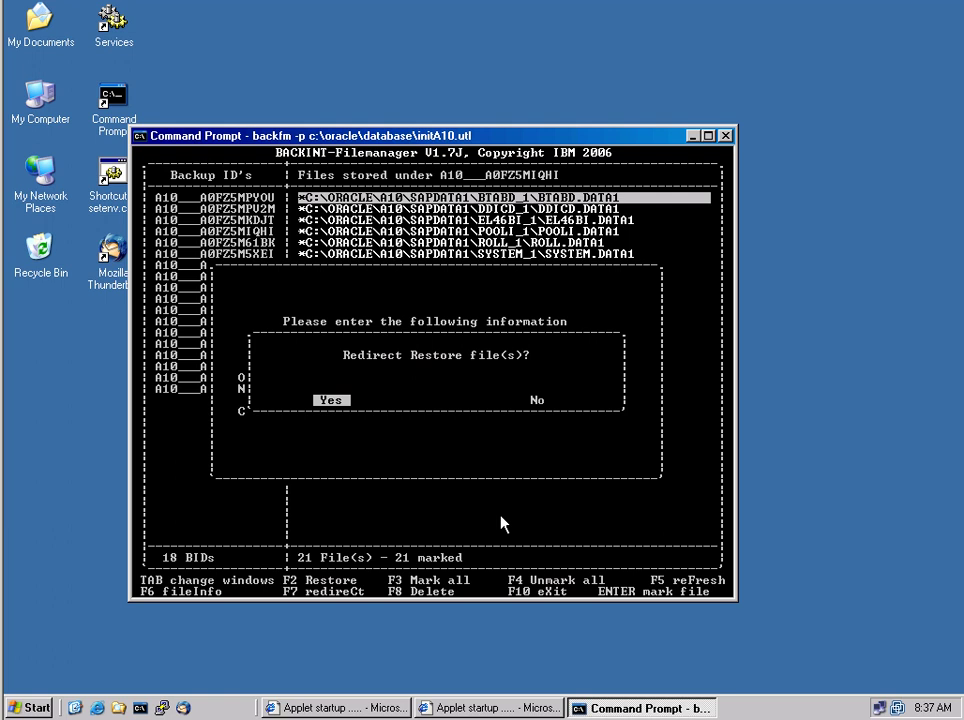
key(Right)
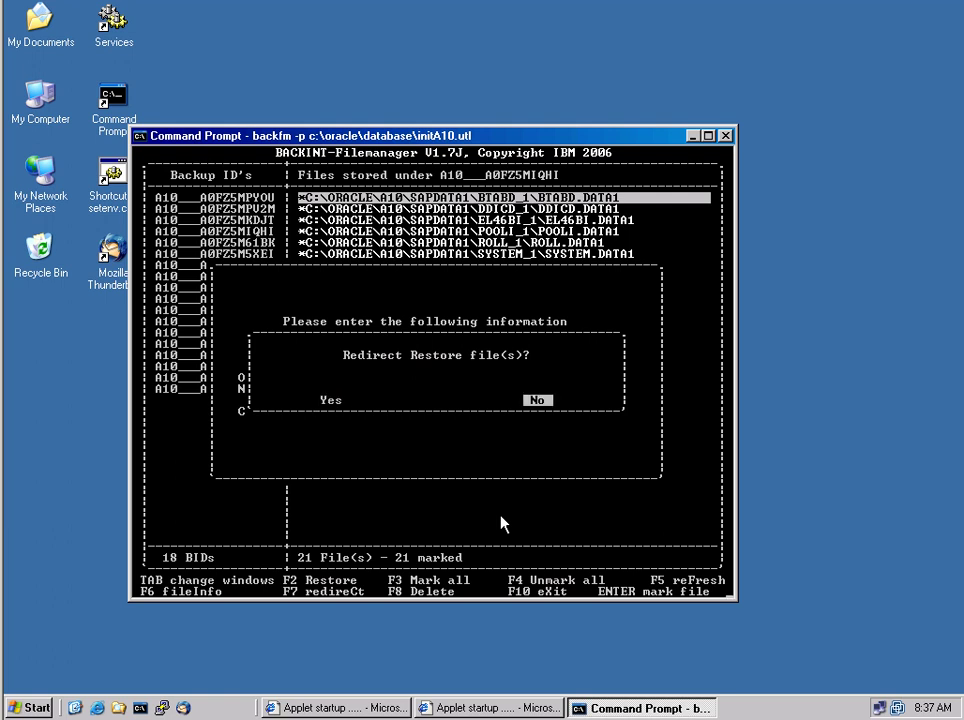
key(Return)
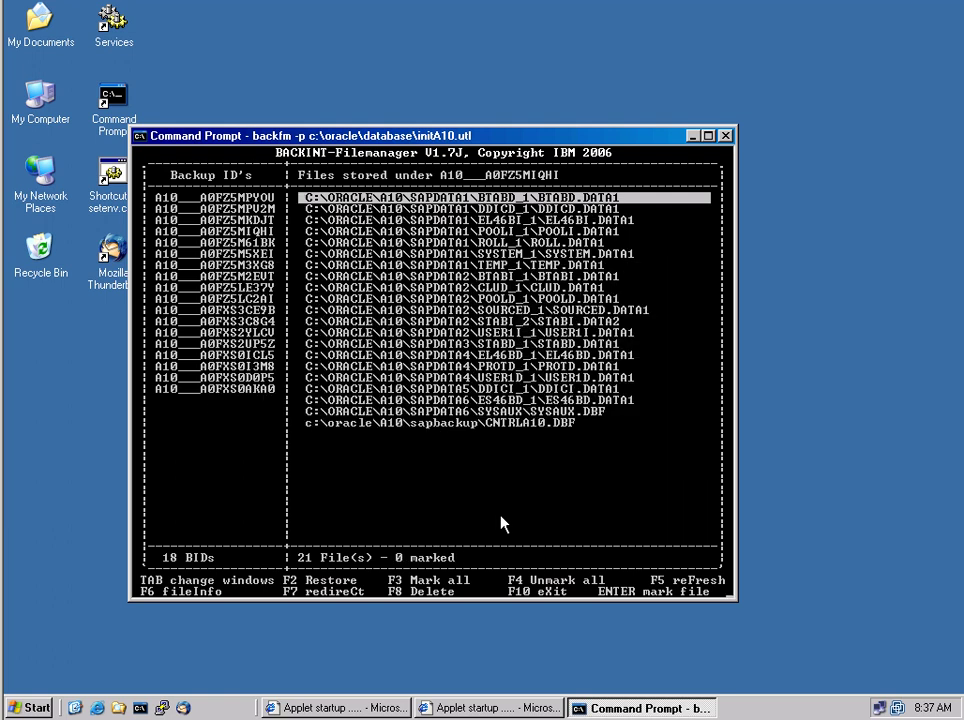